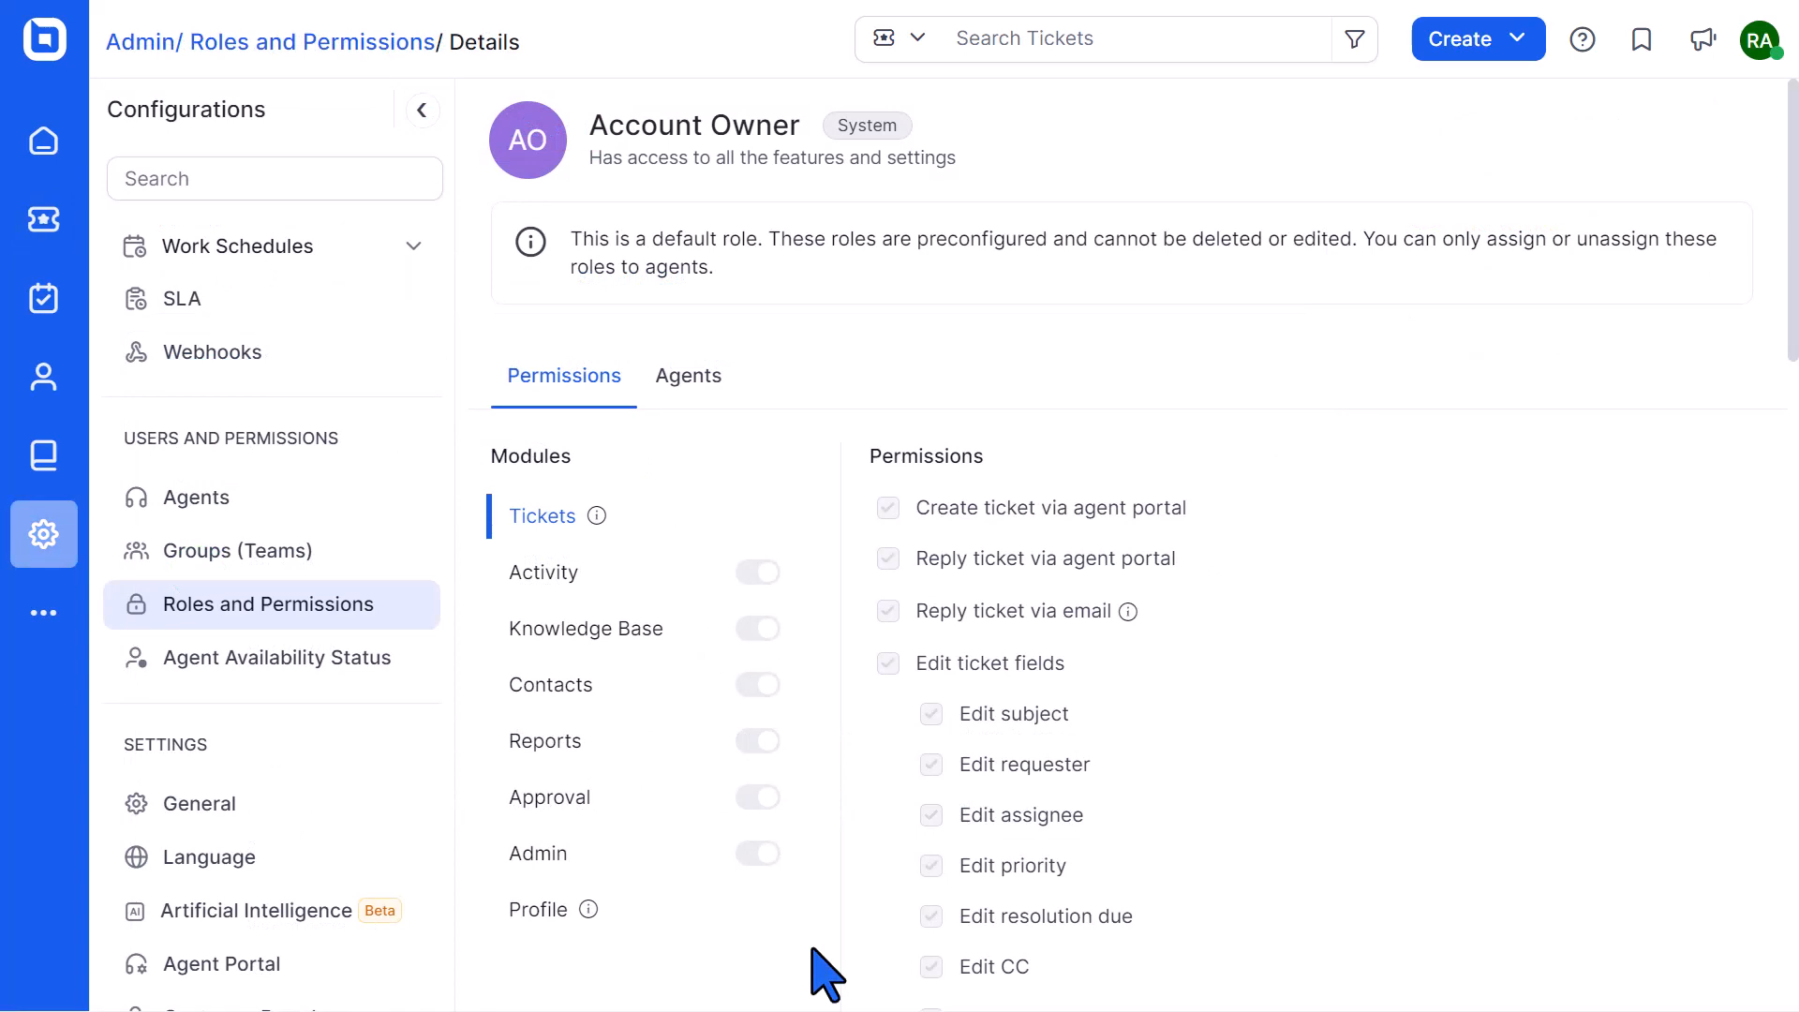
Step: Grant the role the Manage ticket deletion permission and save the role
scroll(843, 948, down, 15)
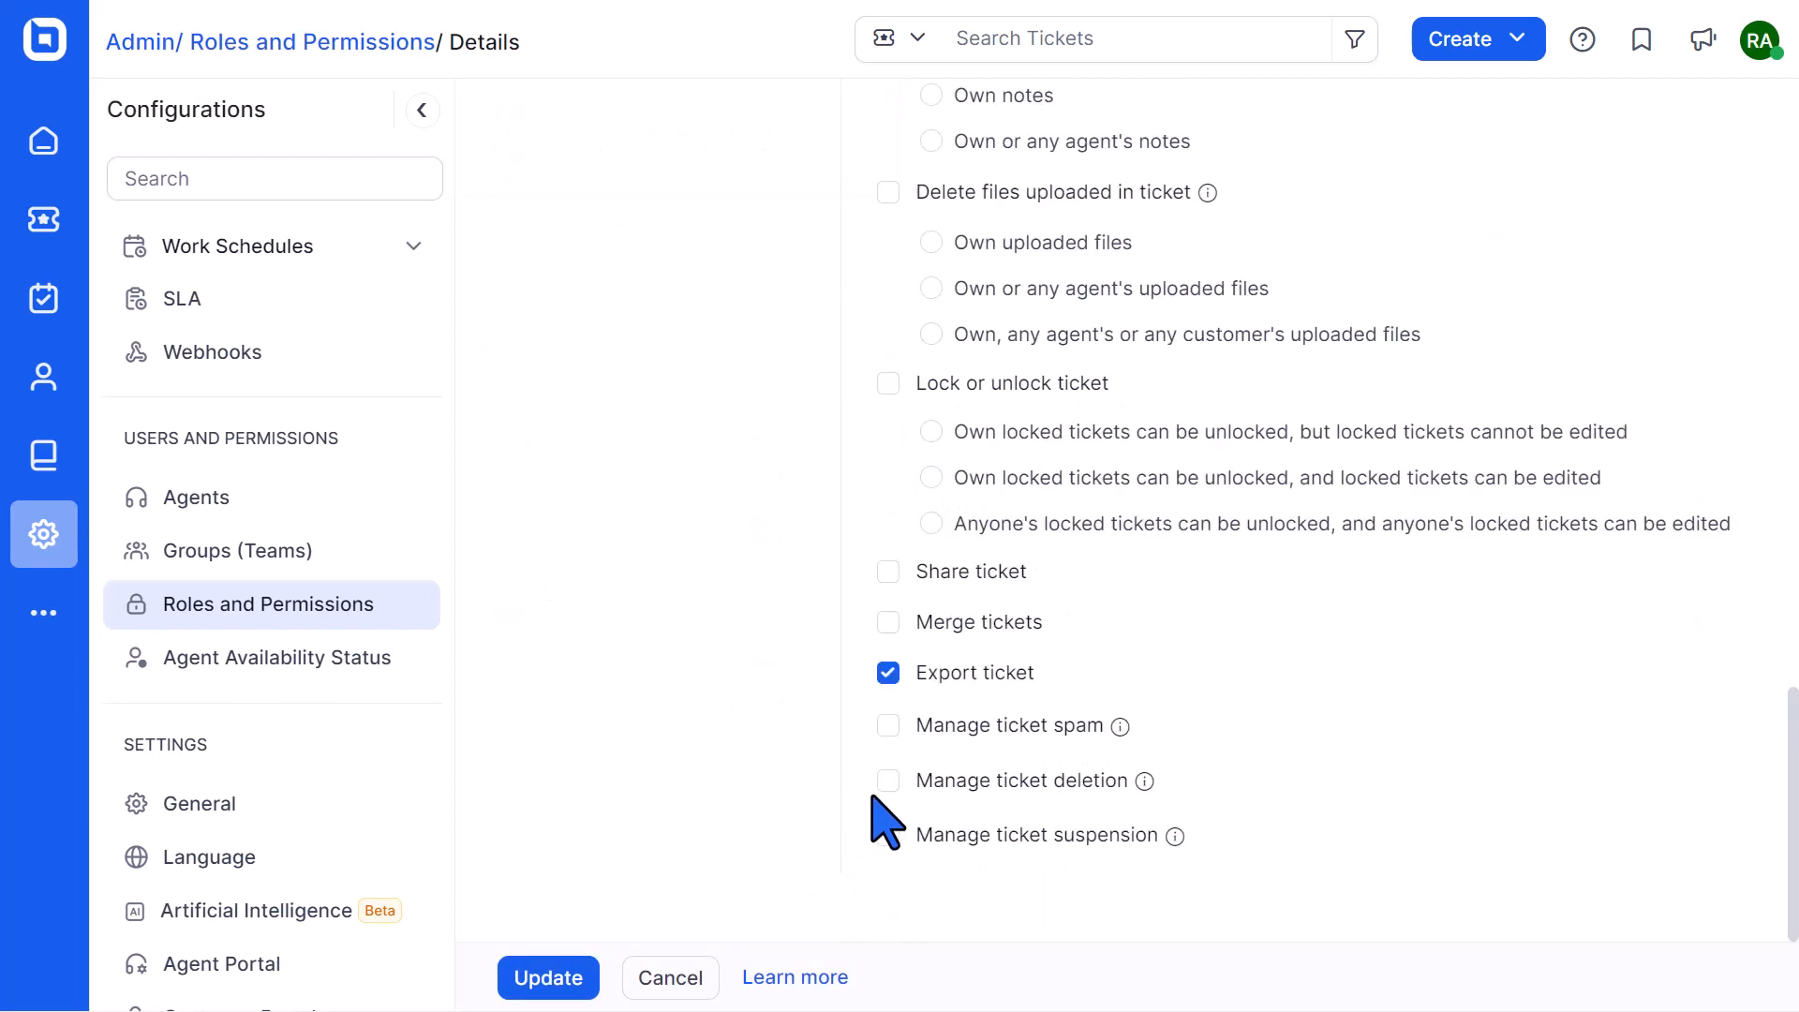
click(880, 787)
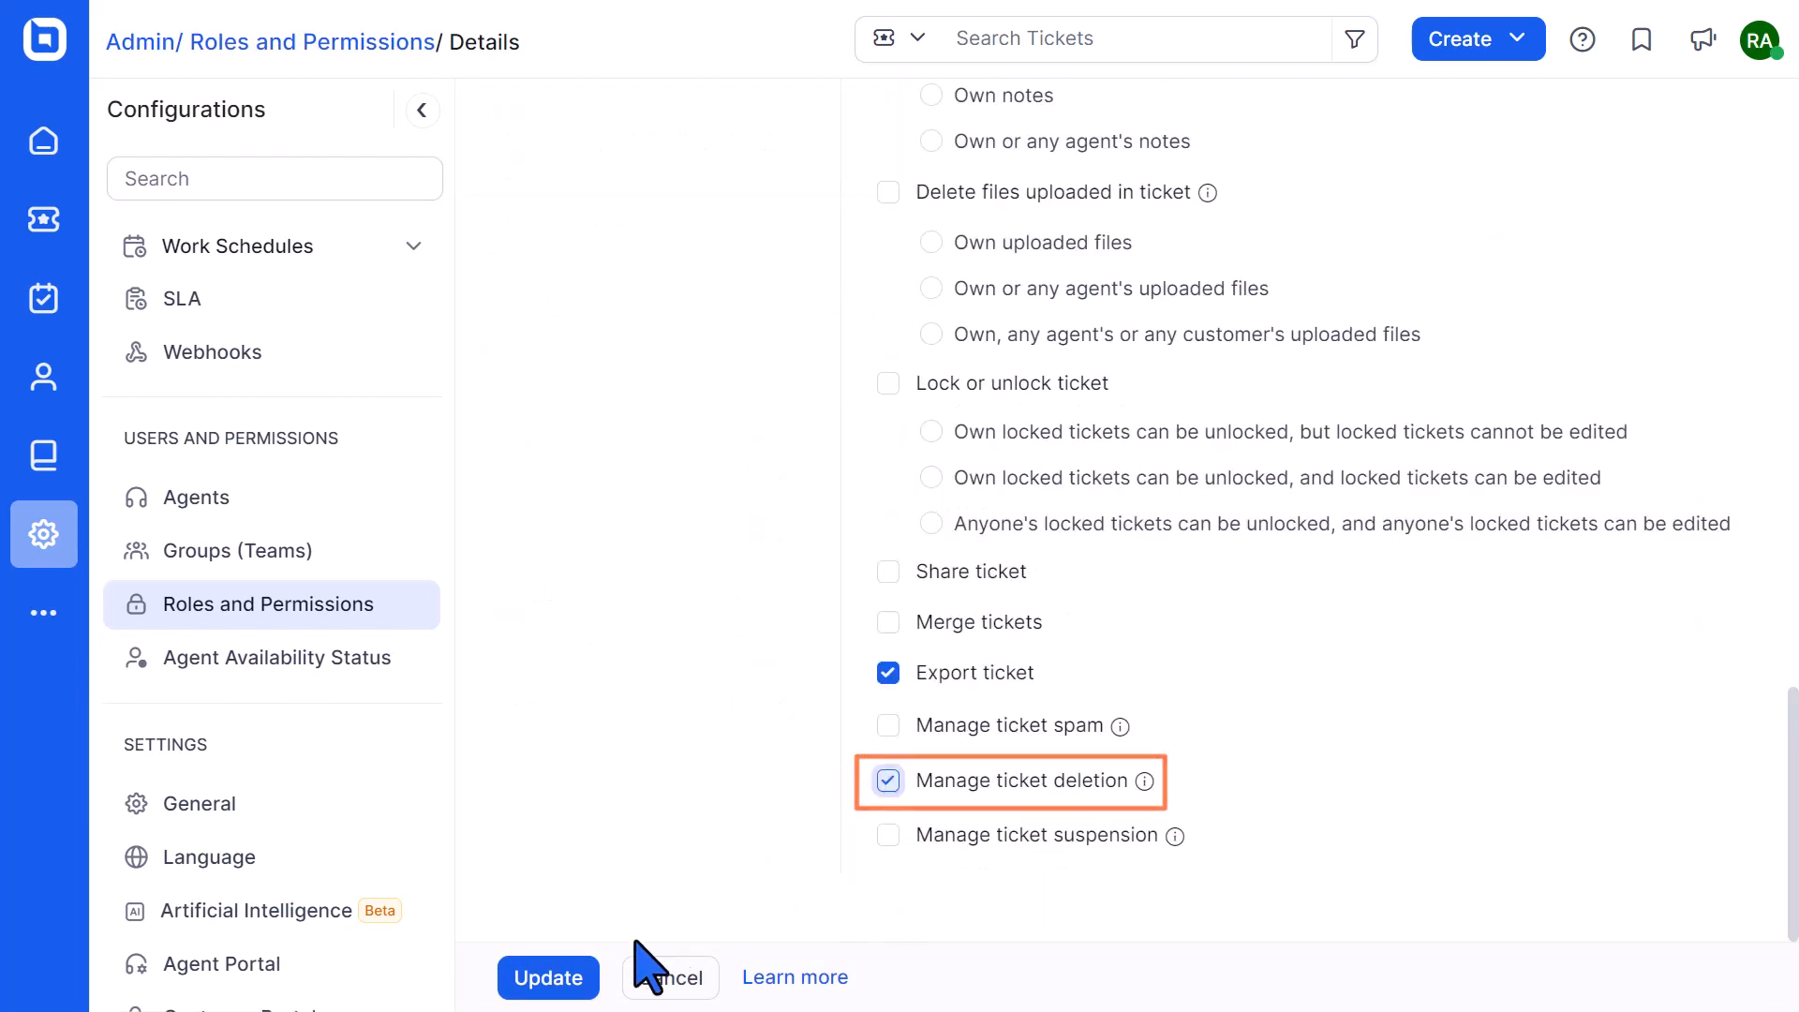
click(598, 973)
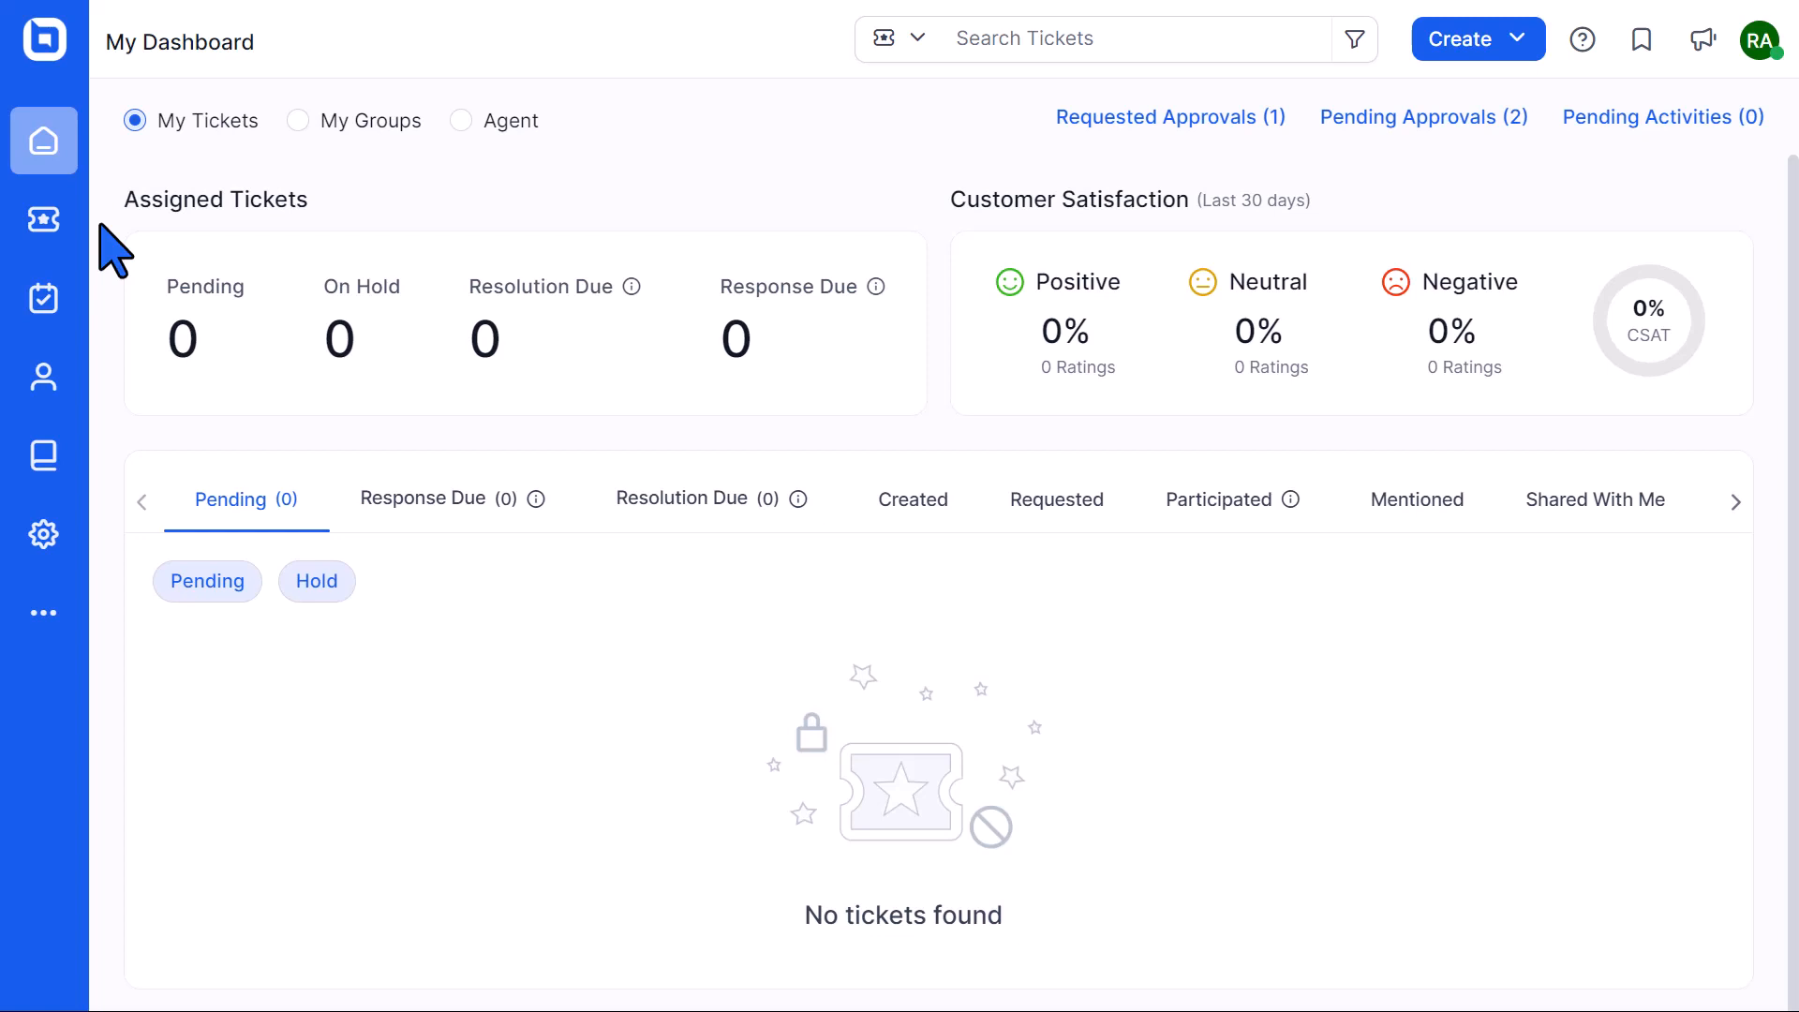
Step: Open the "Request for Product Demo" ticket from the ticket list and delete it
click(51, 223)
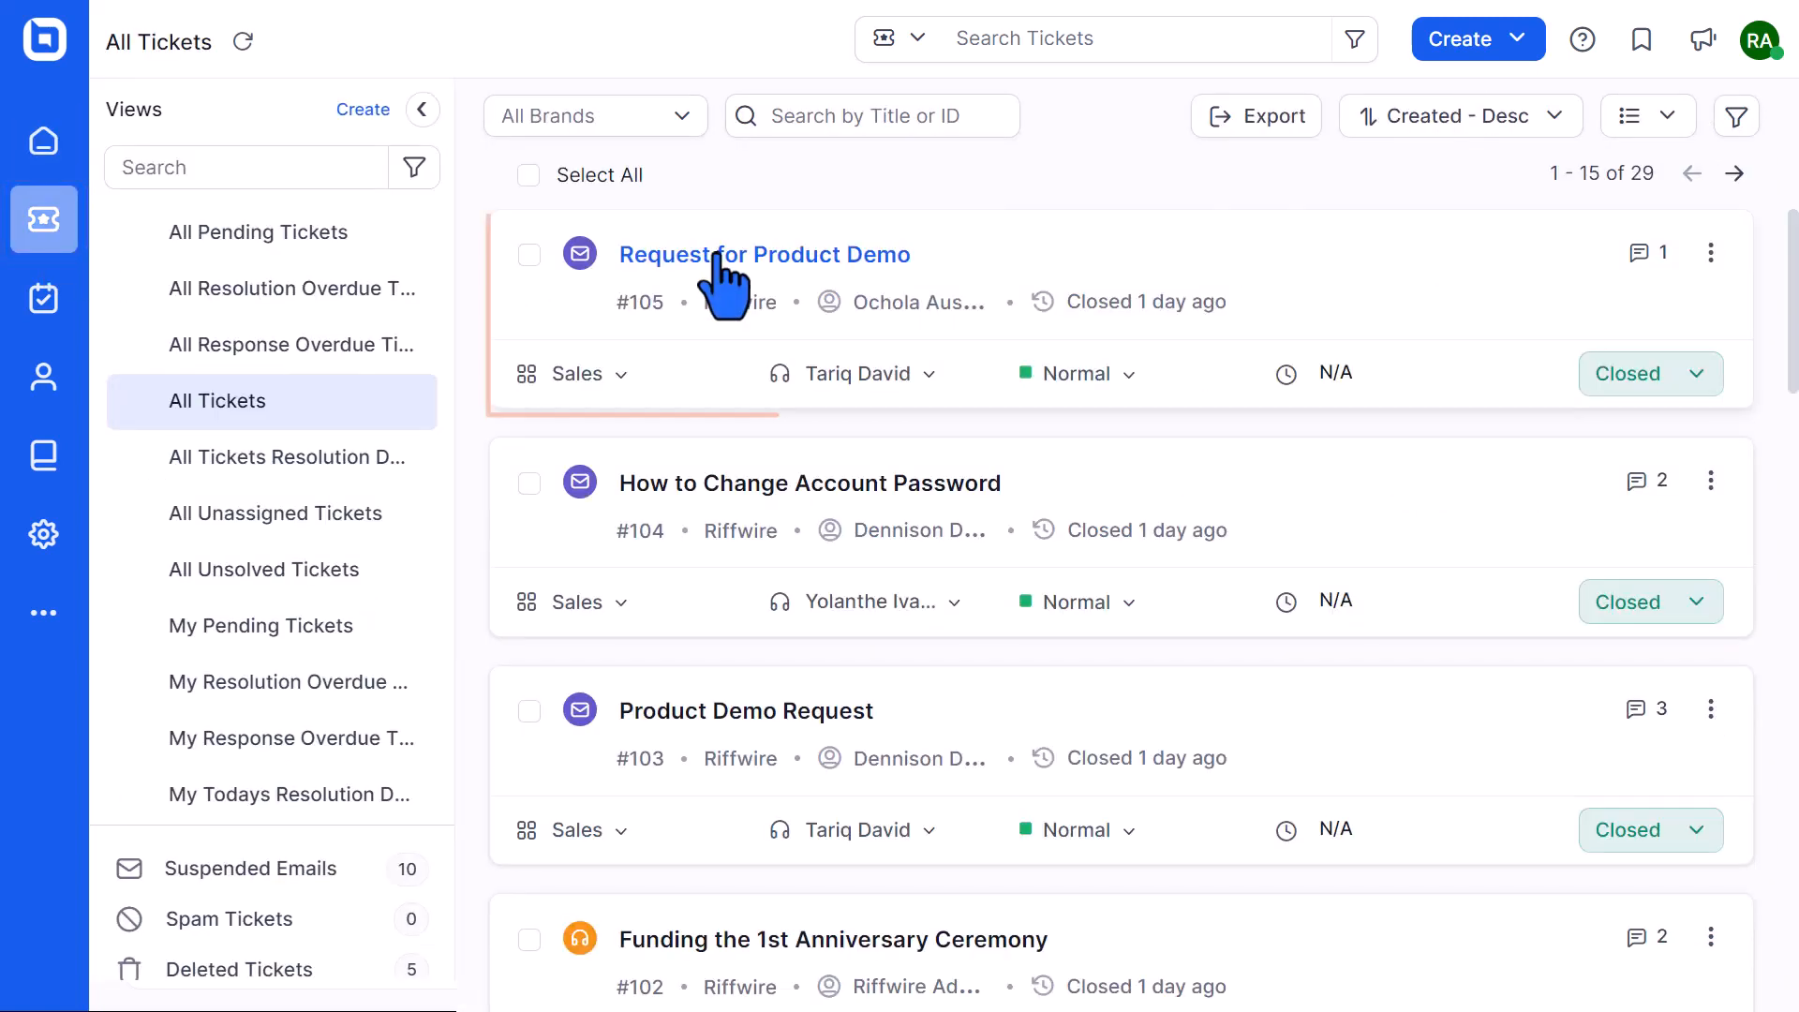
click(721, 257)
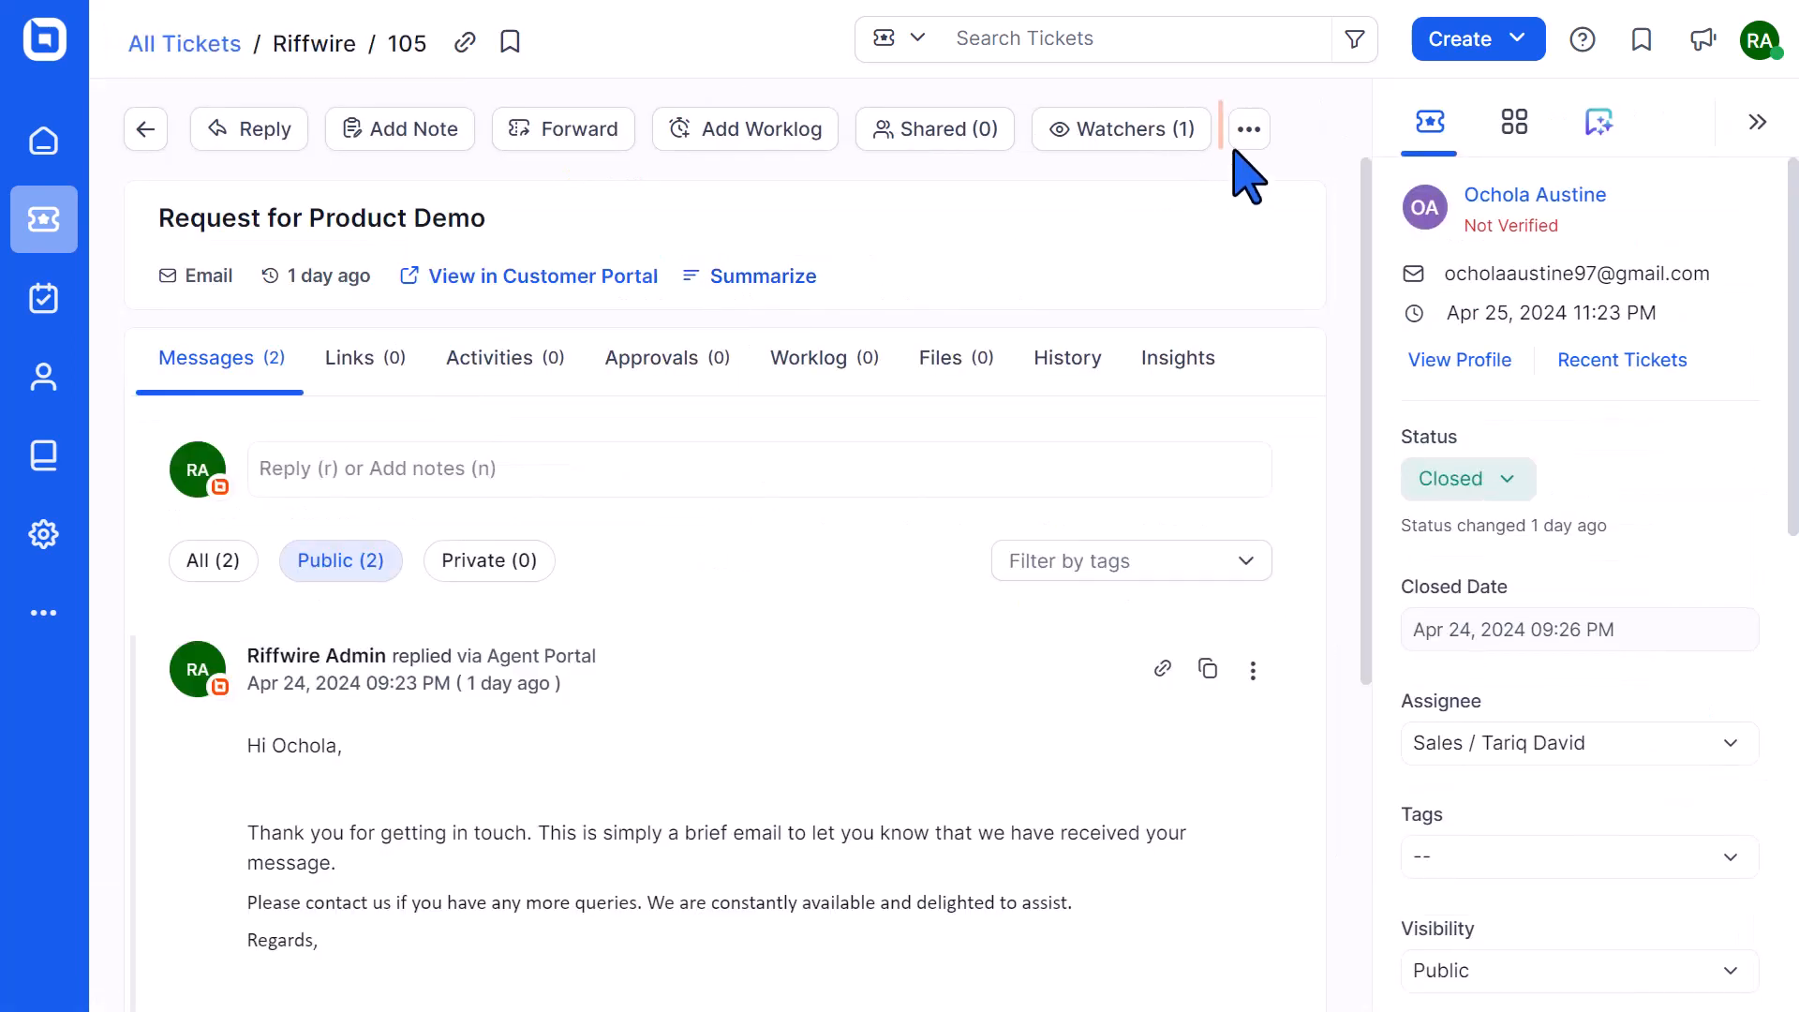
click(1241, 140)
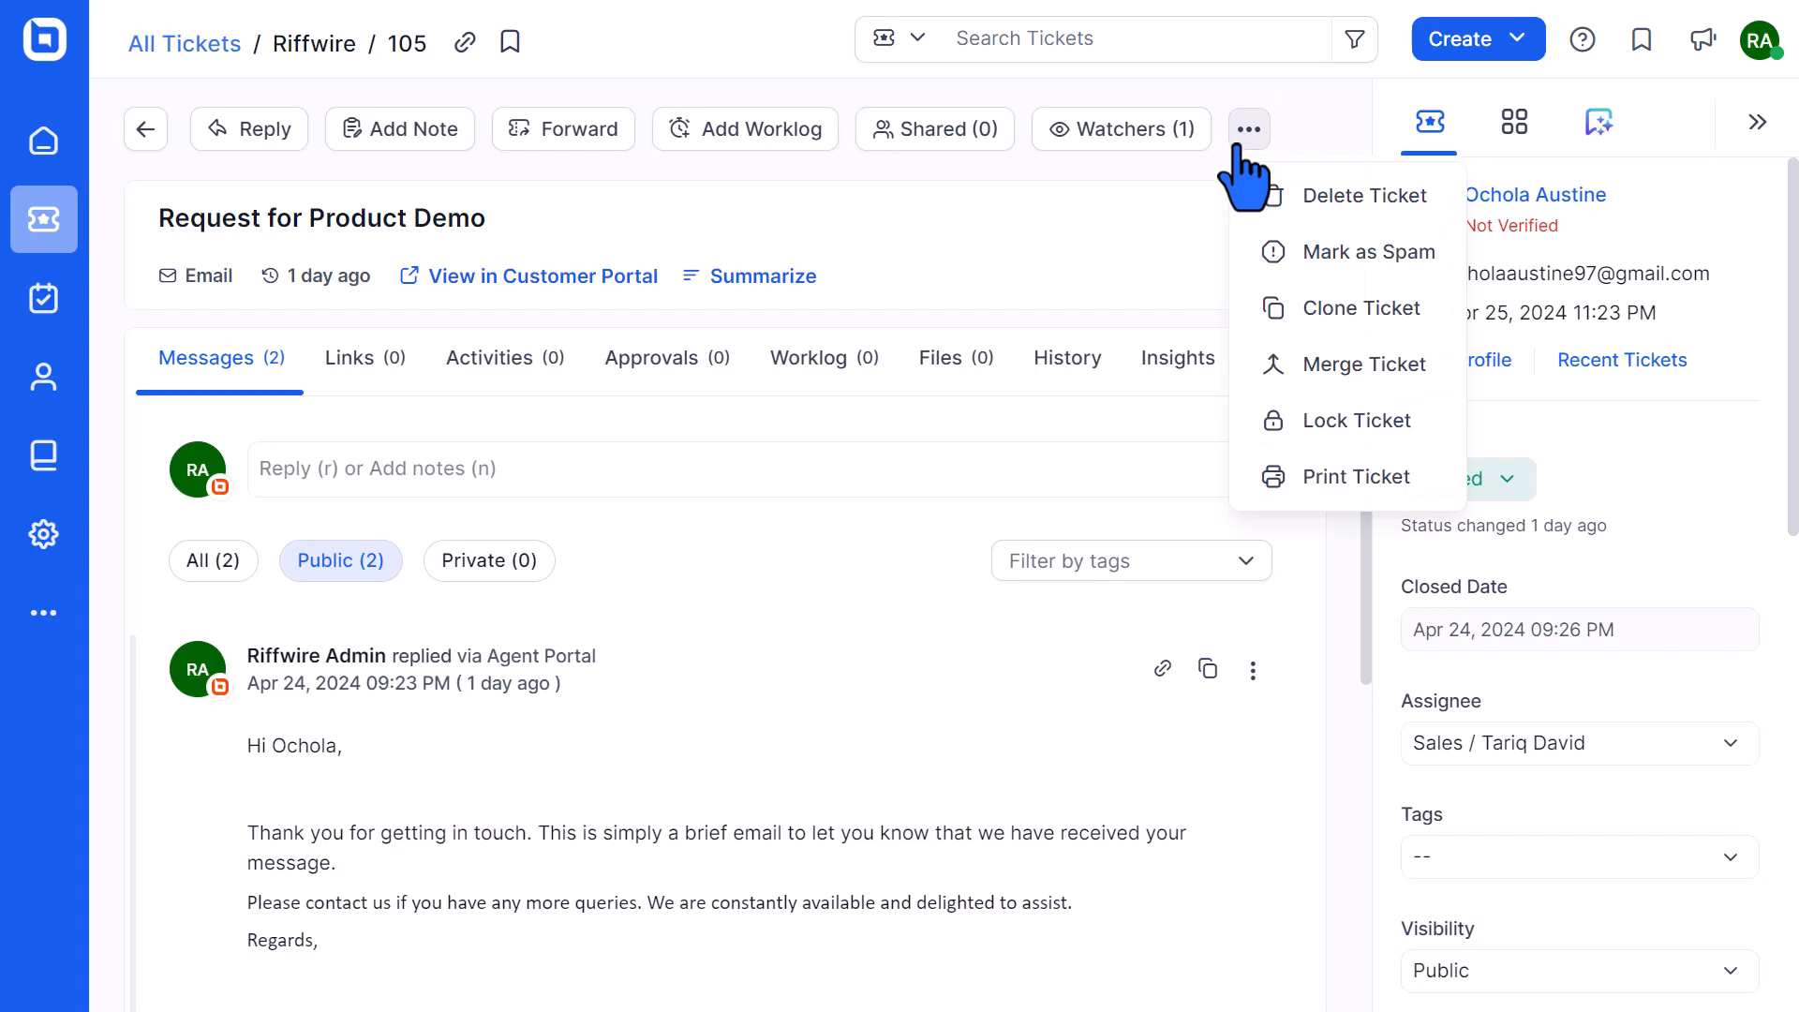
click(1310, 194)
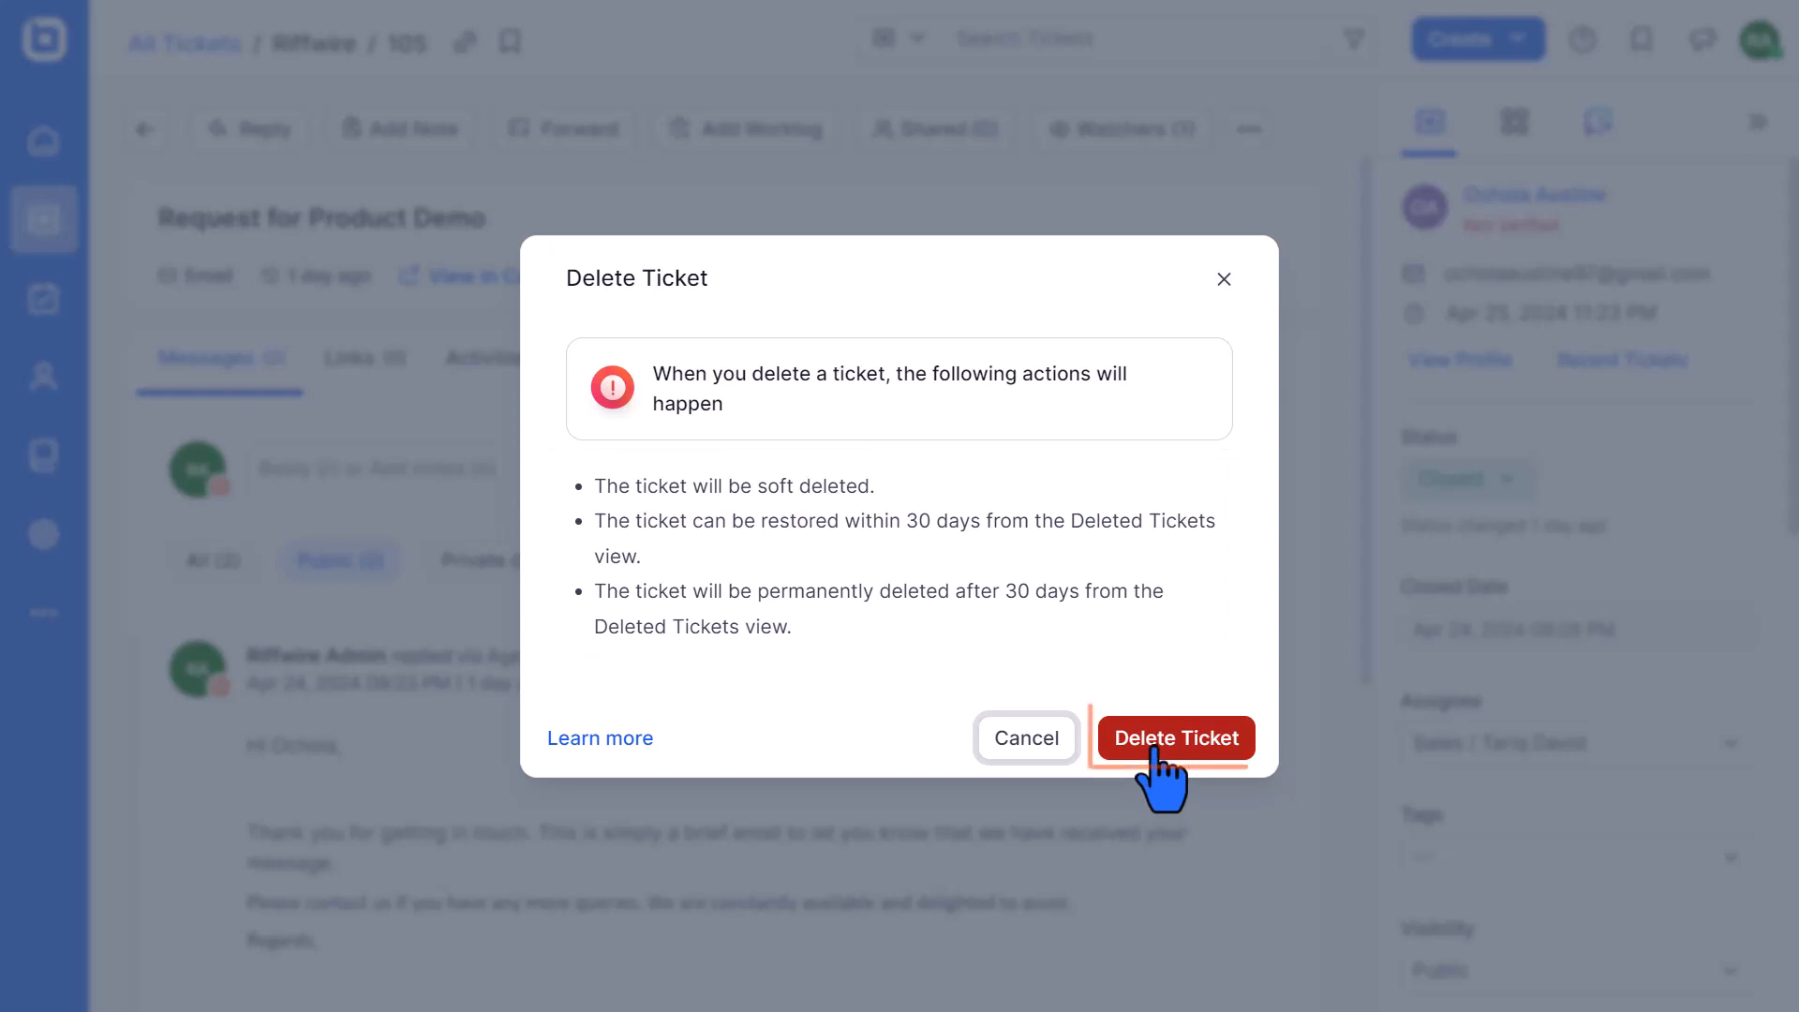
click(1155, 750)
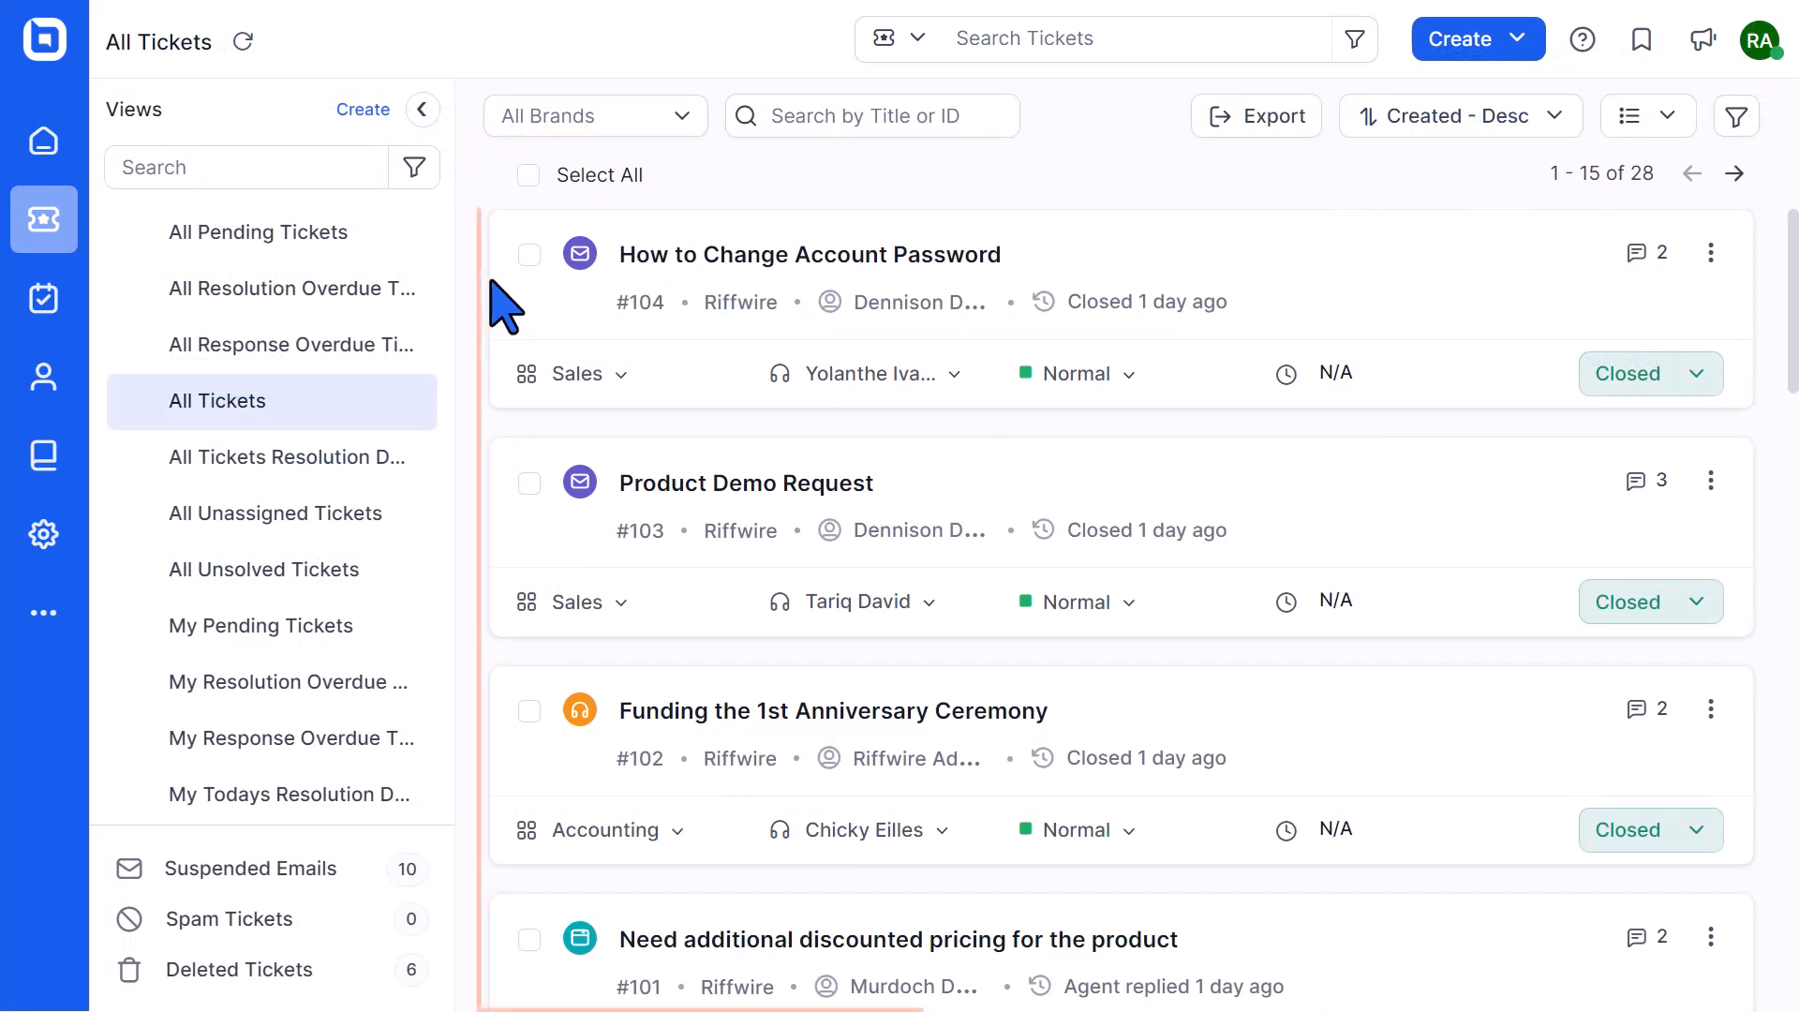
Step: Select all tickets on the current page of the All Tickets view and bulk delete them
click(529, 254)
click(529, 485)
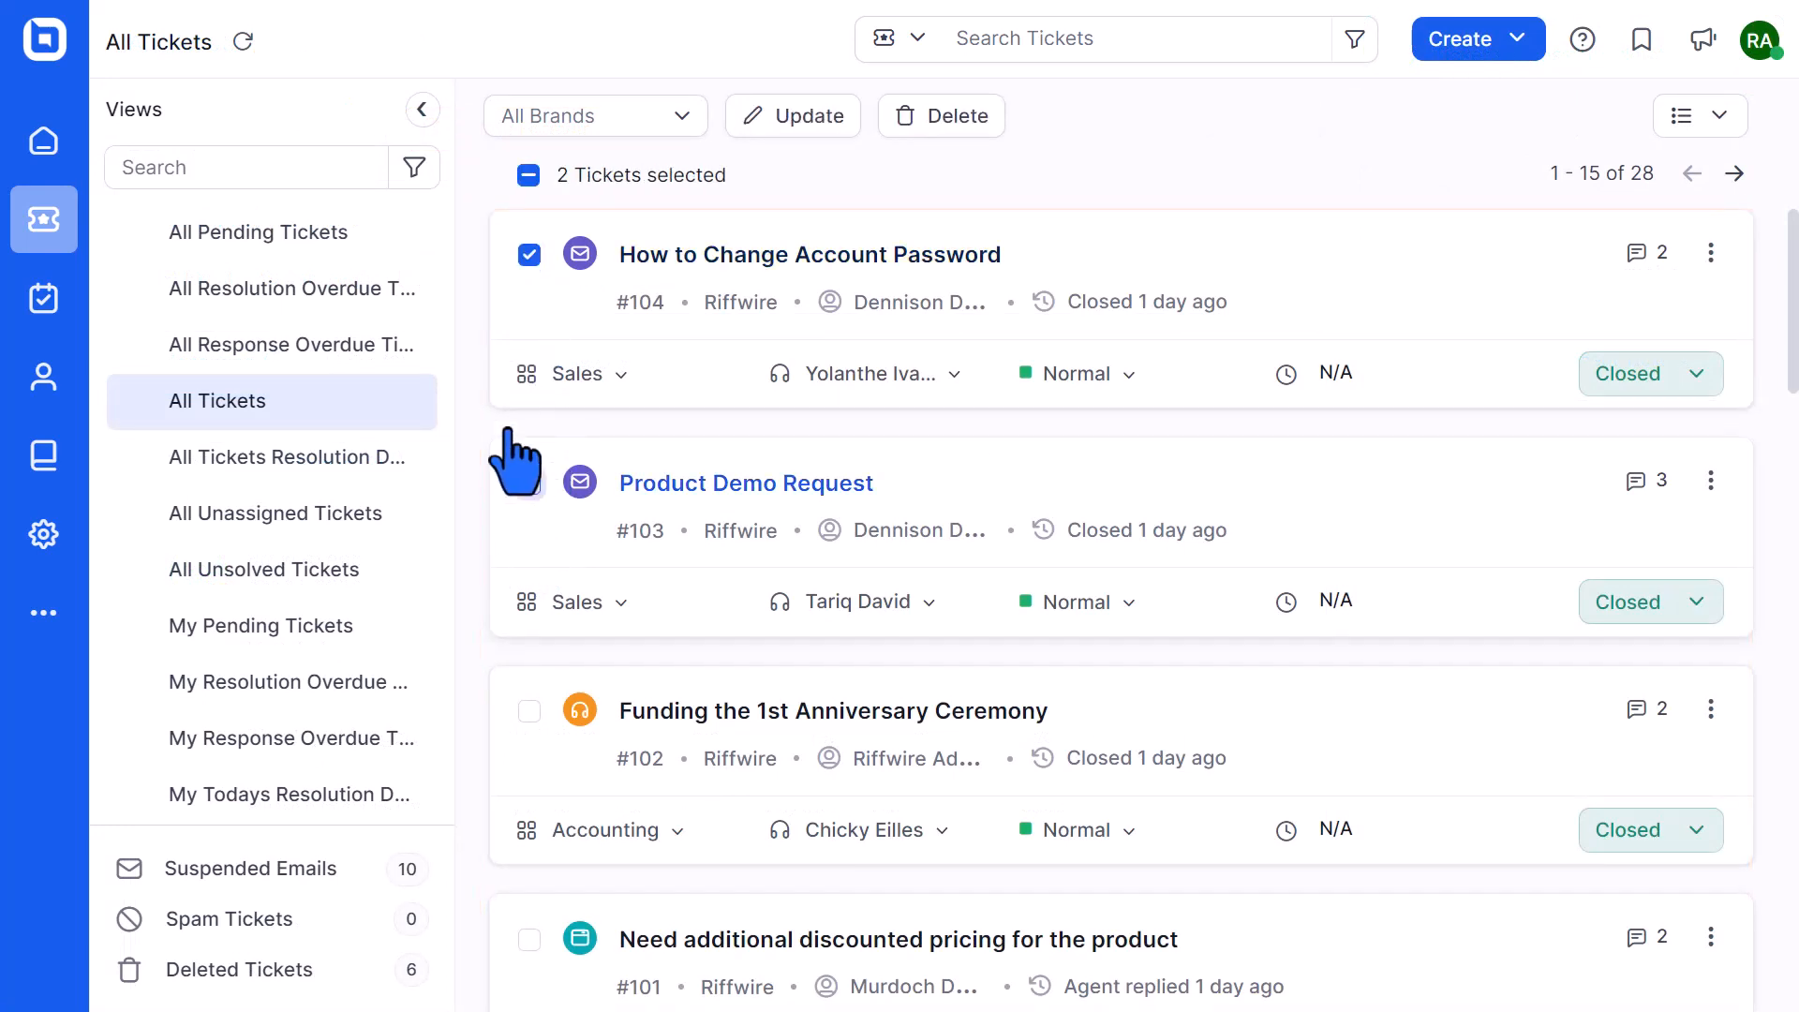
click(528, 175)
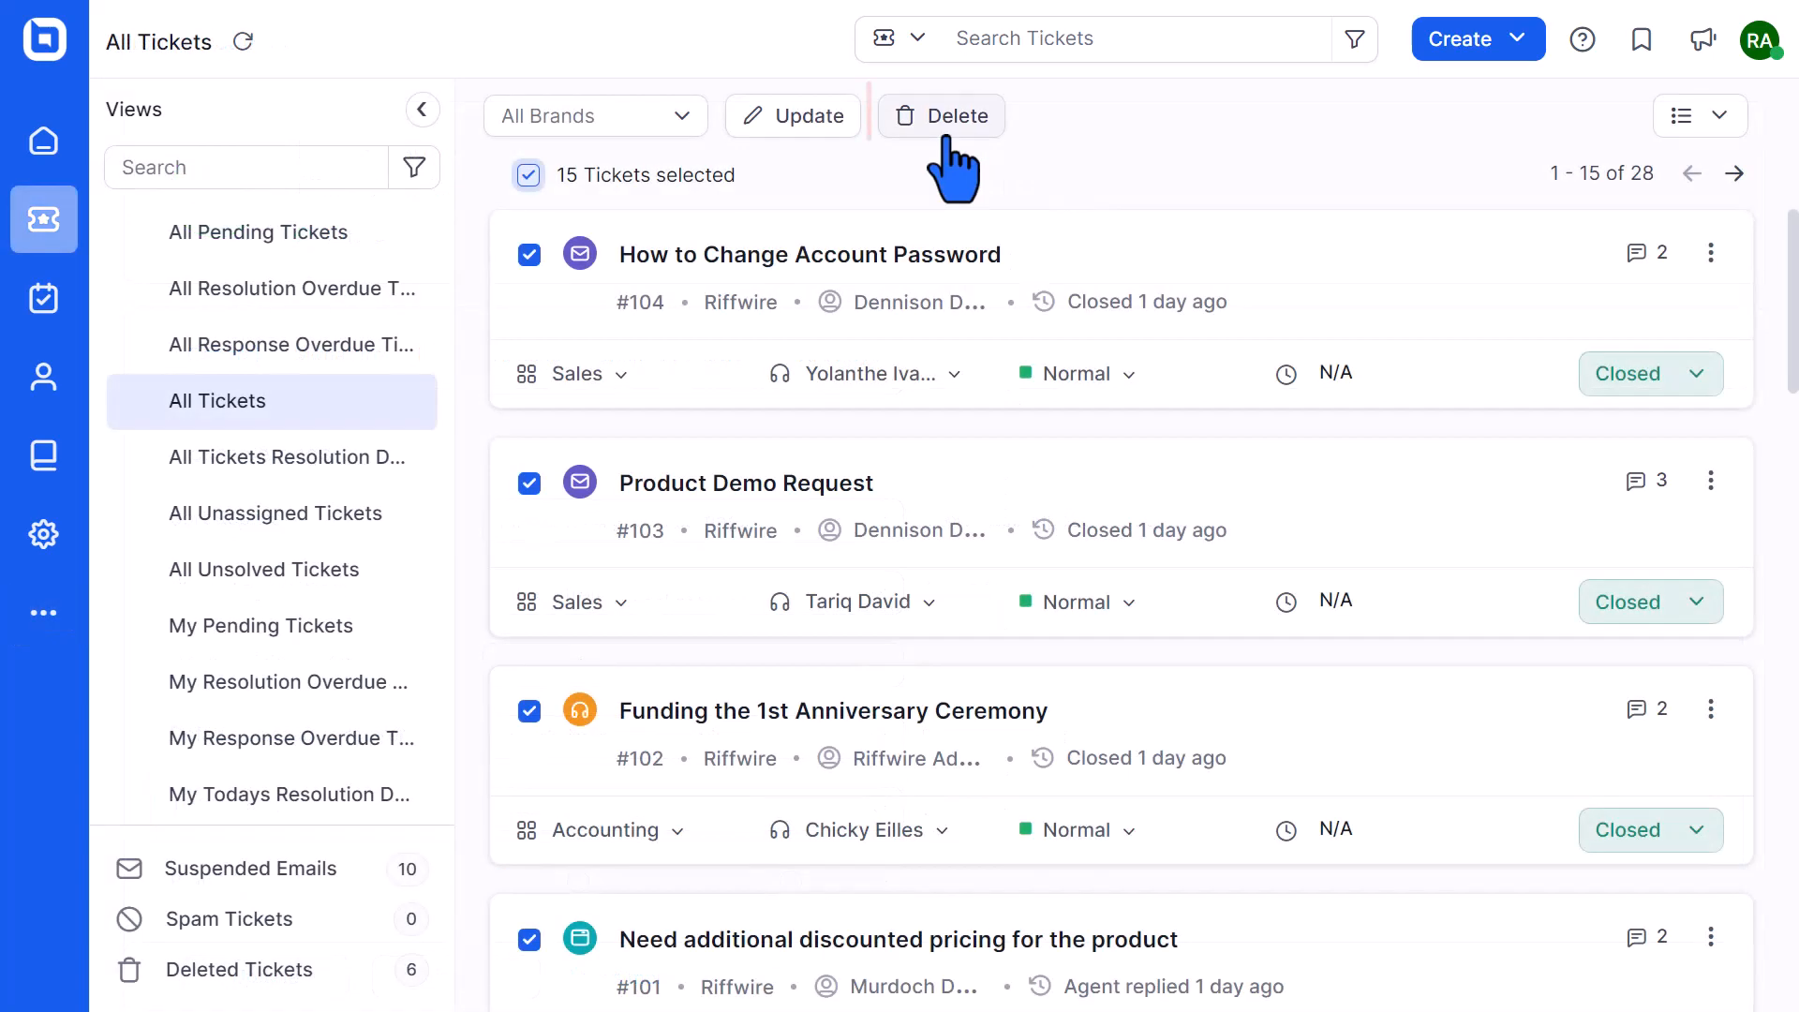
click(947, 131)
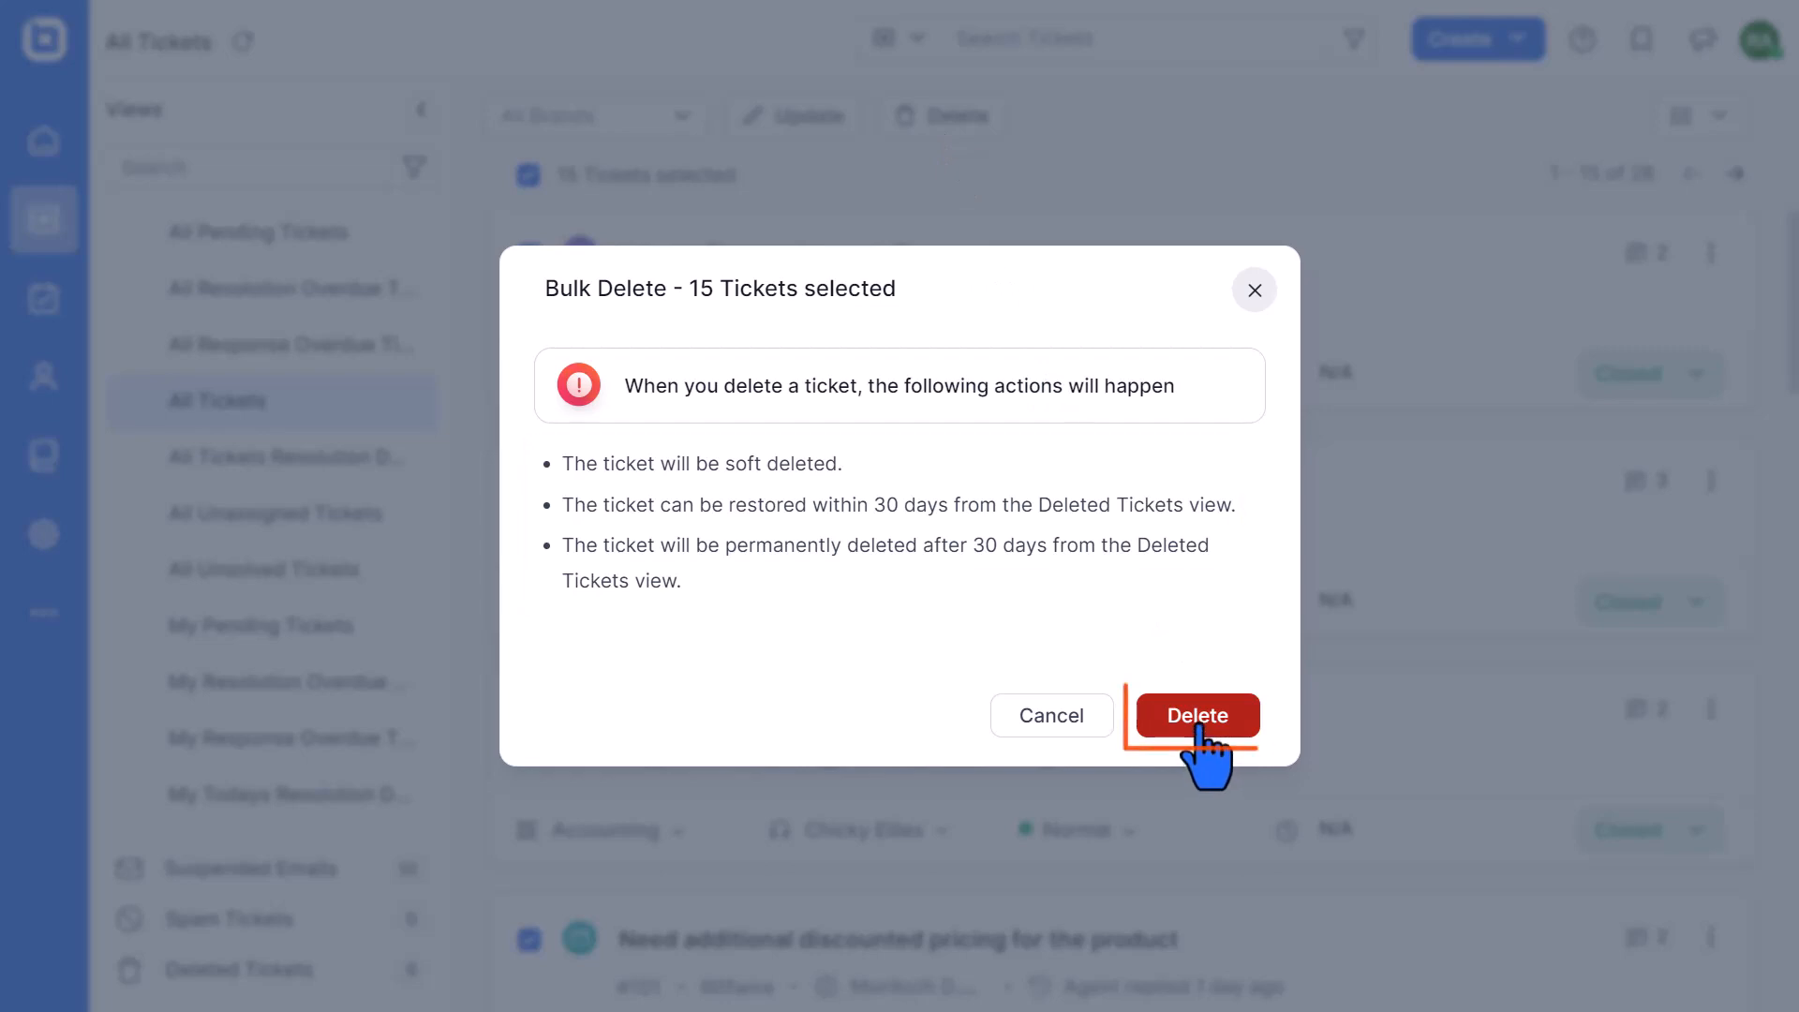
click(1200, 721)
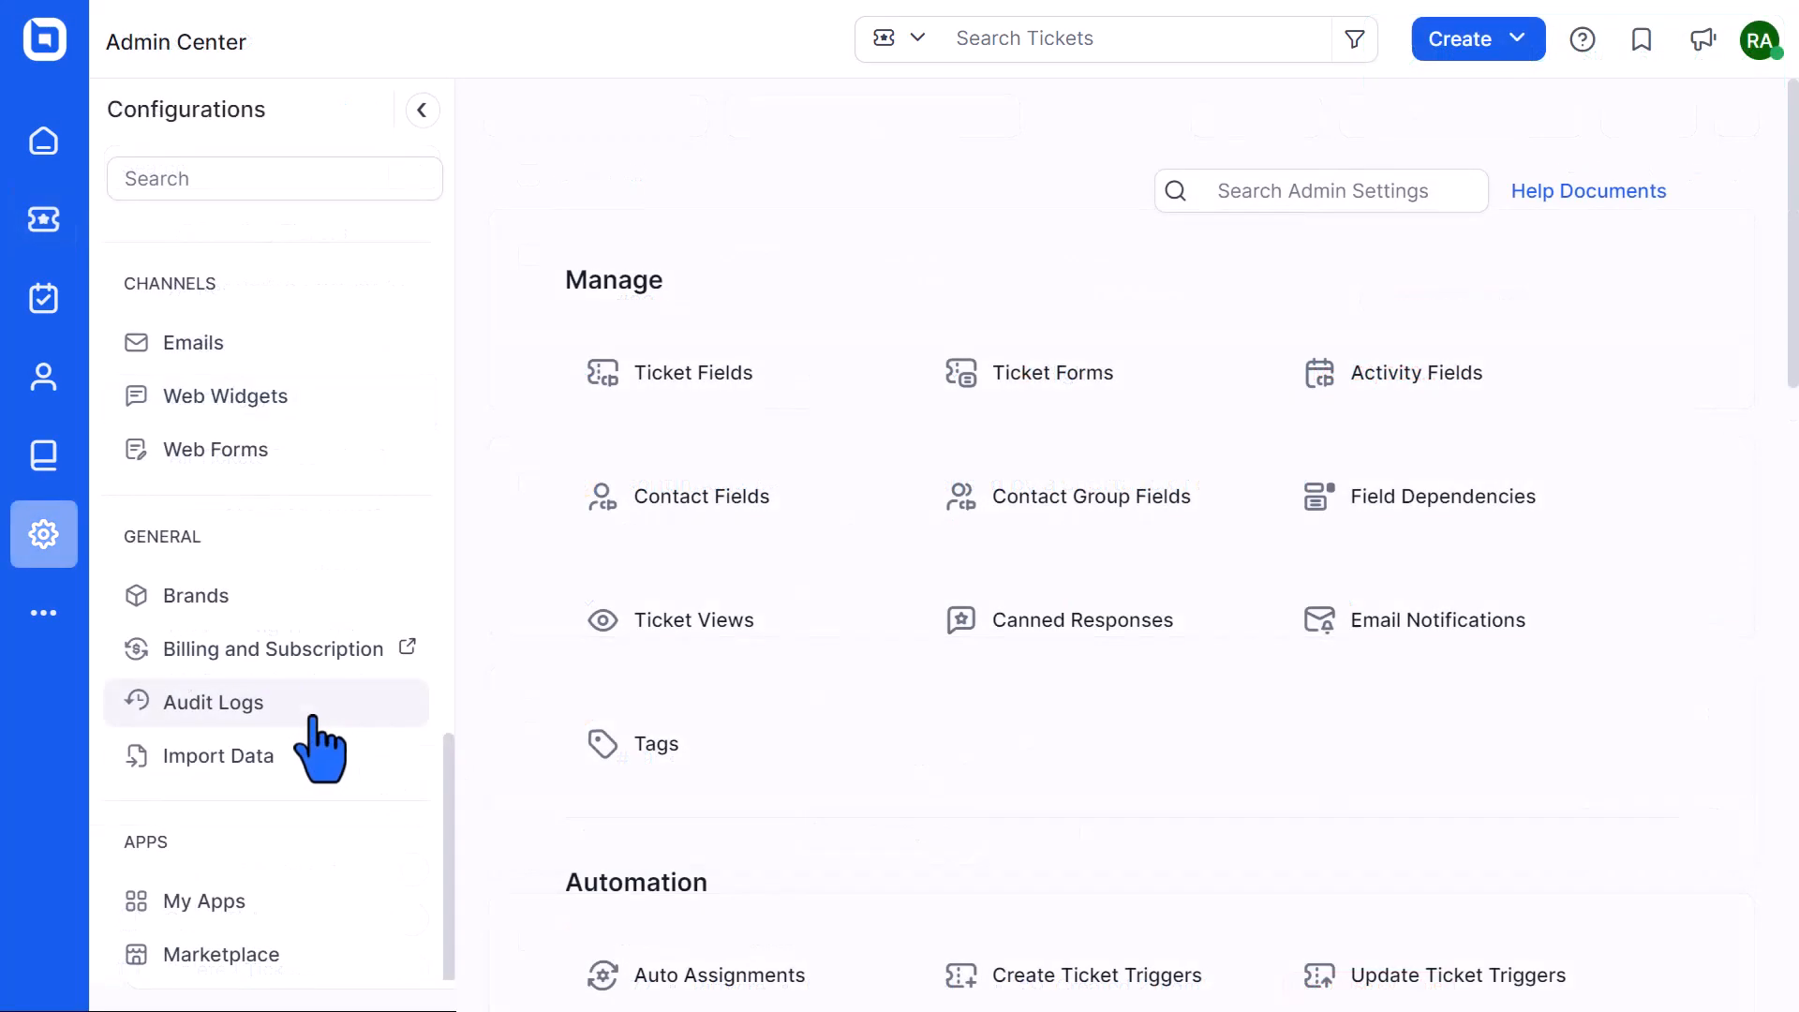
Step: Review the ticket deletion entries in the activity logs under Audit Logs
click(306, 714)
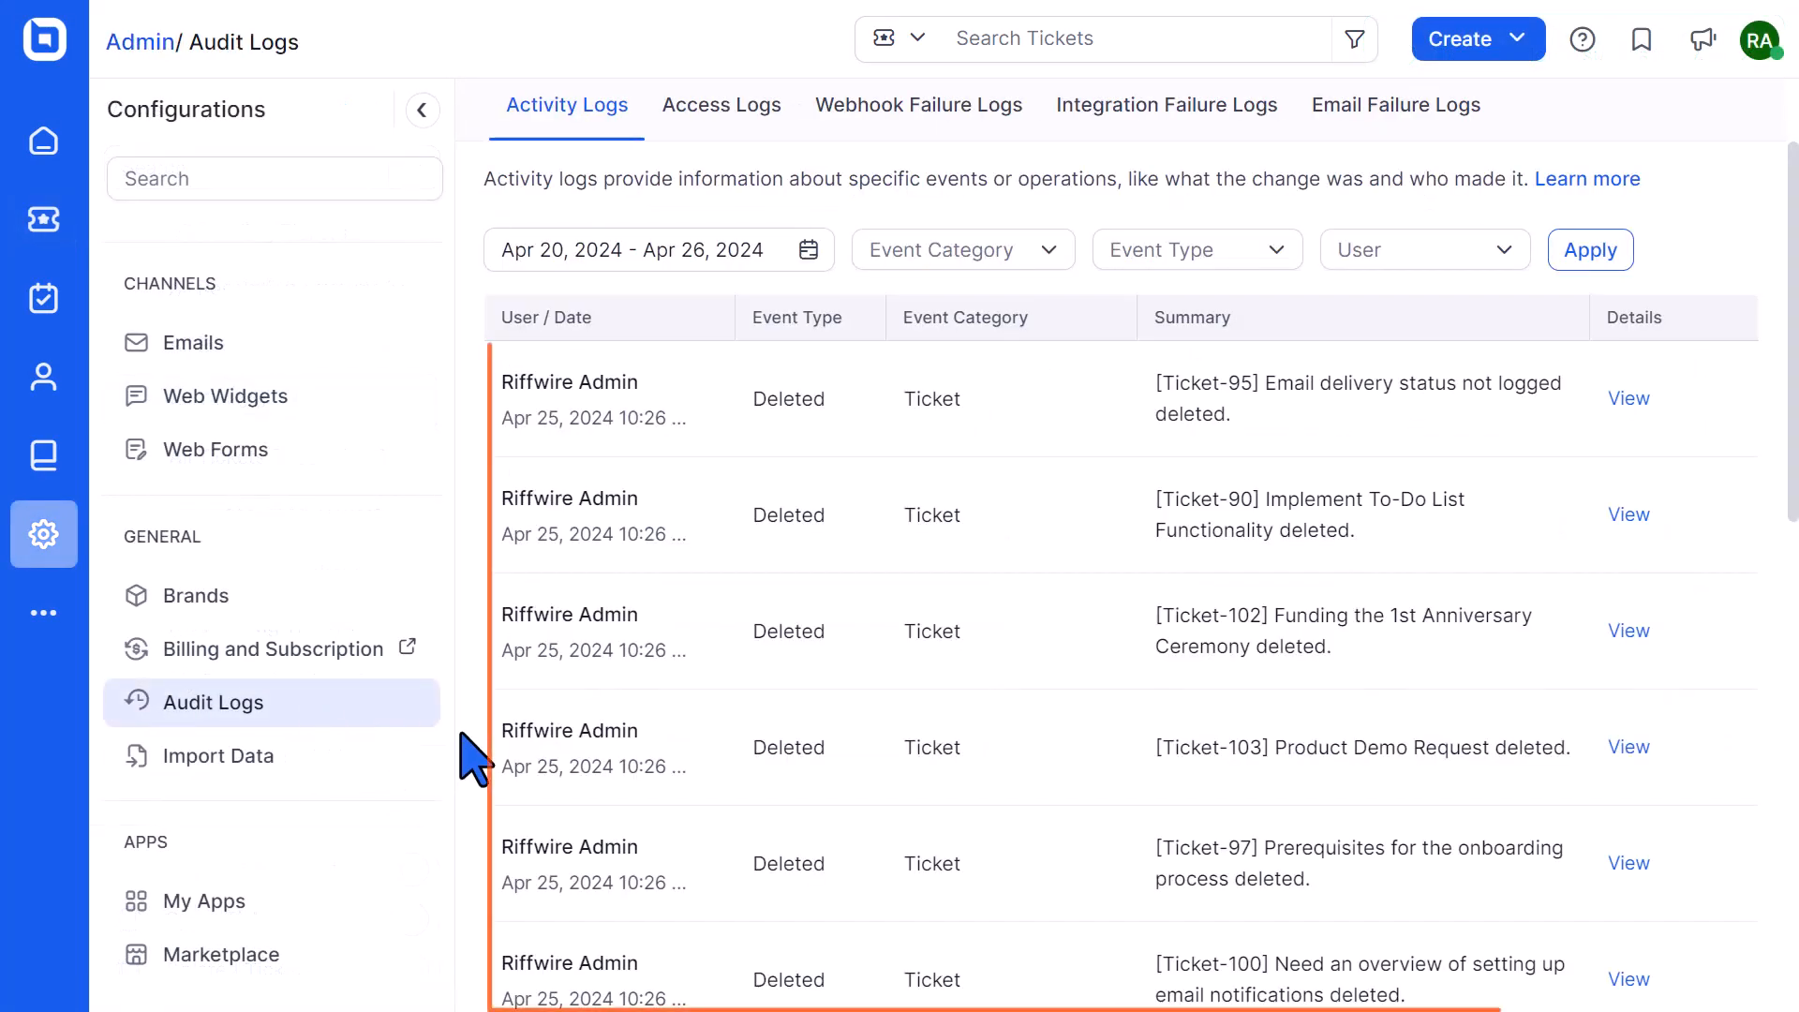
scroll(476, 759, down, 9)
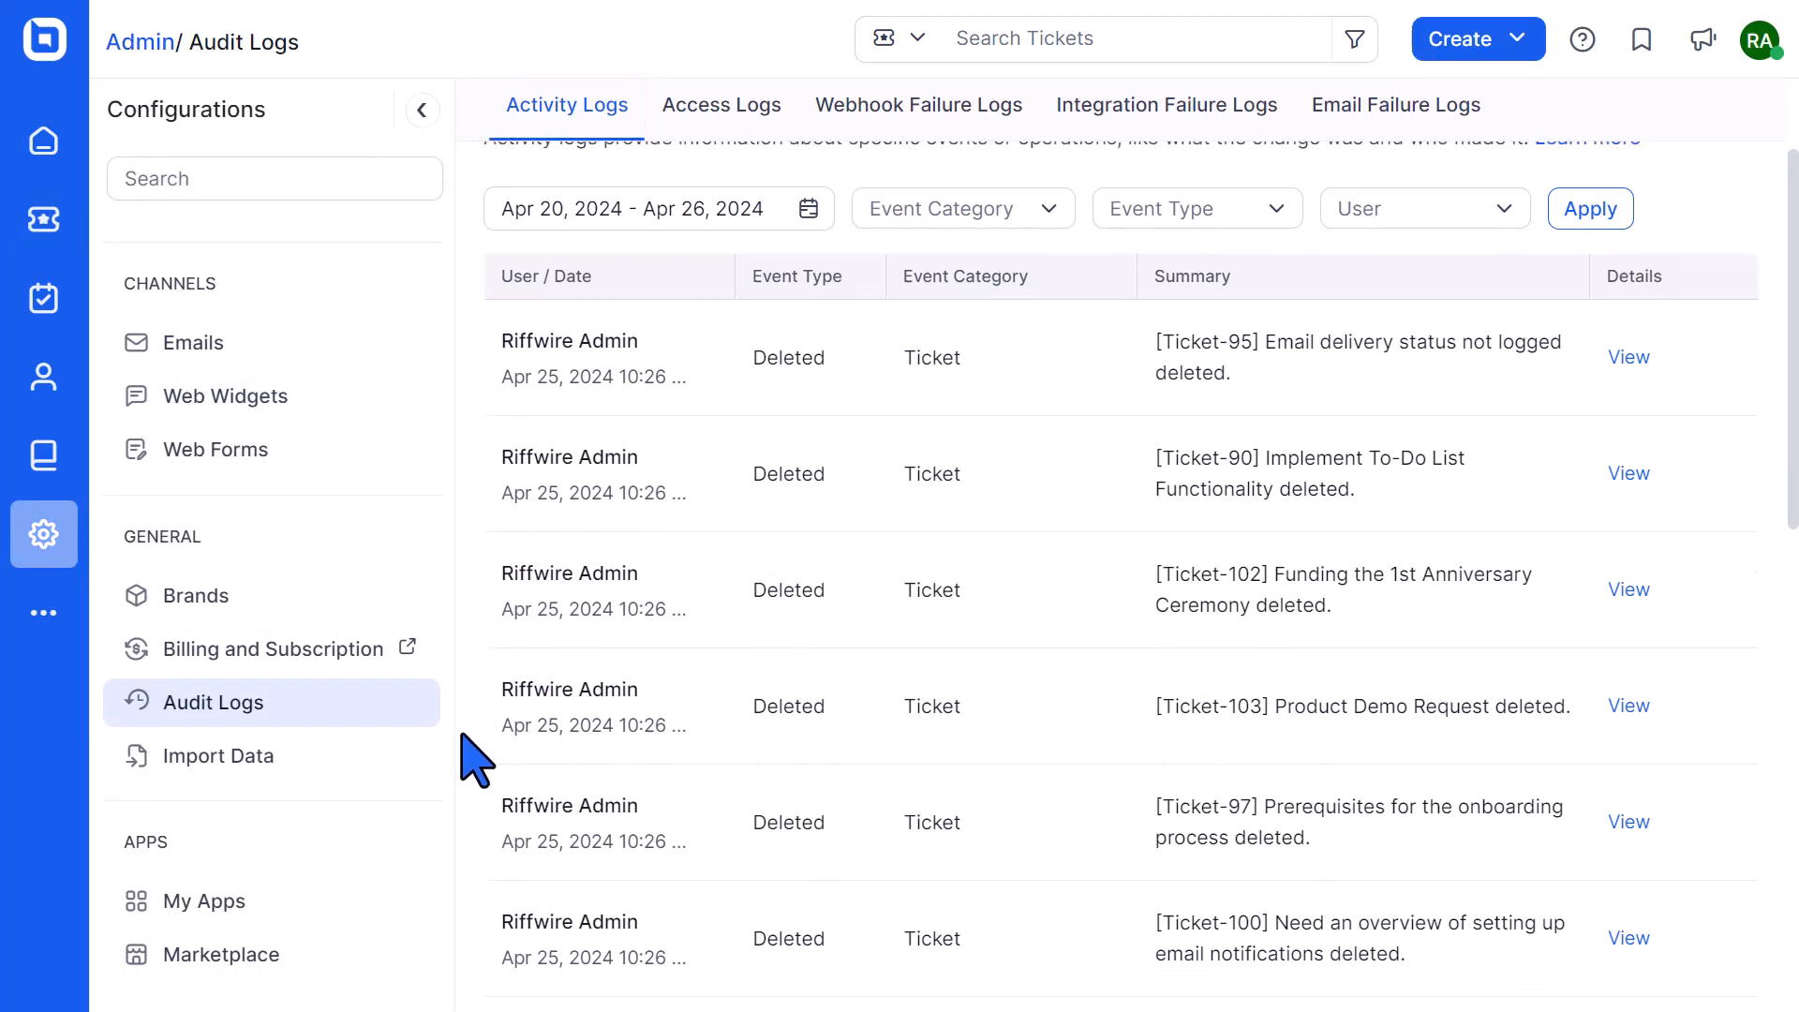
scroll(476, 760, up, 9)
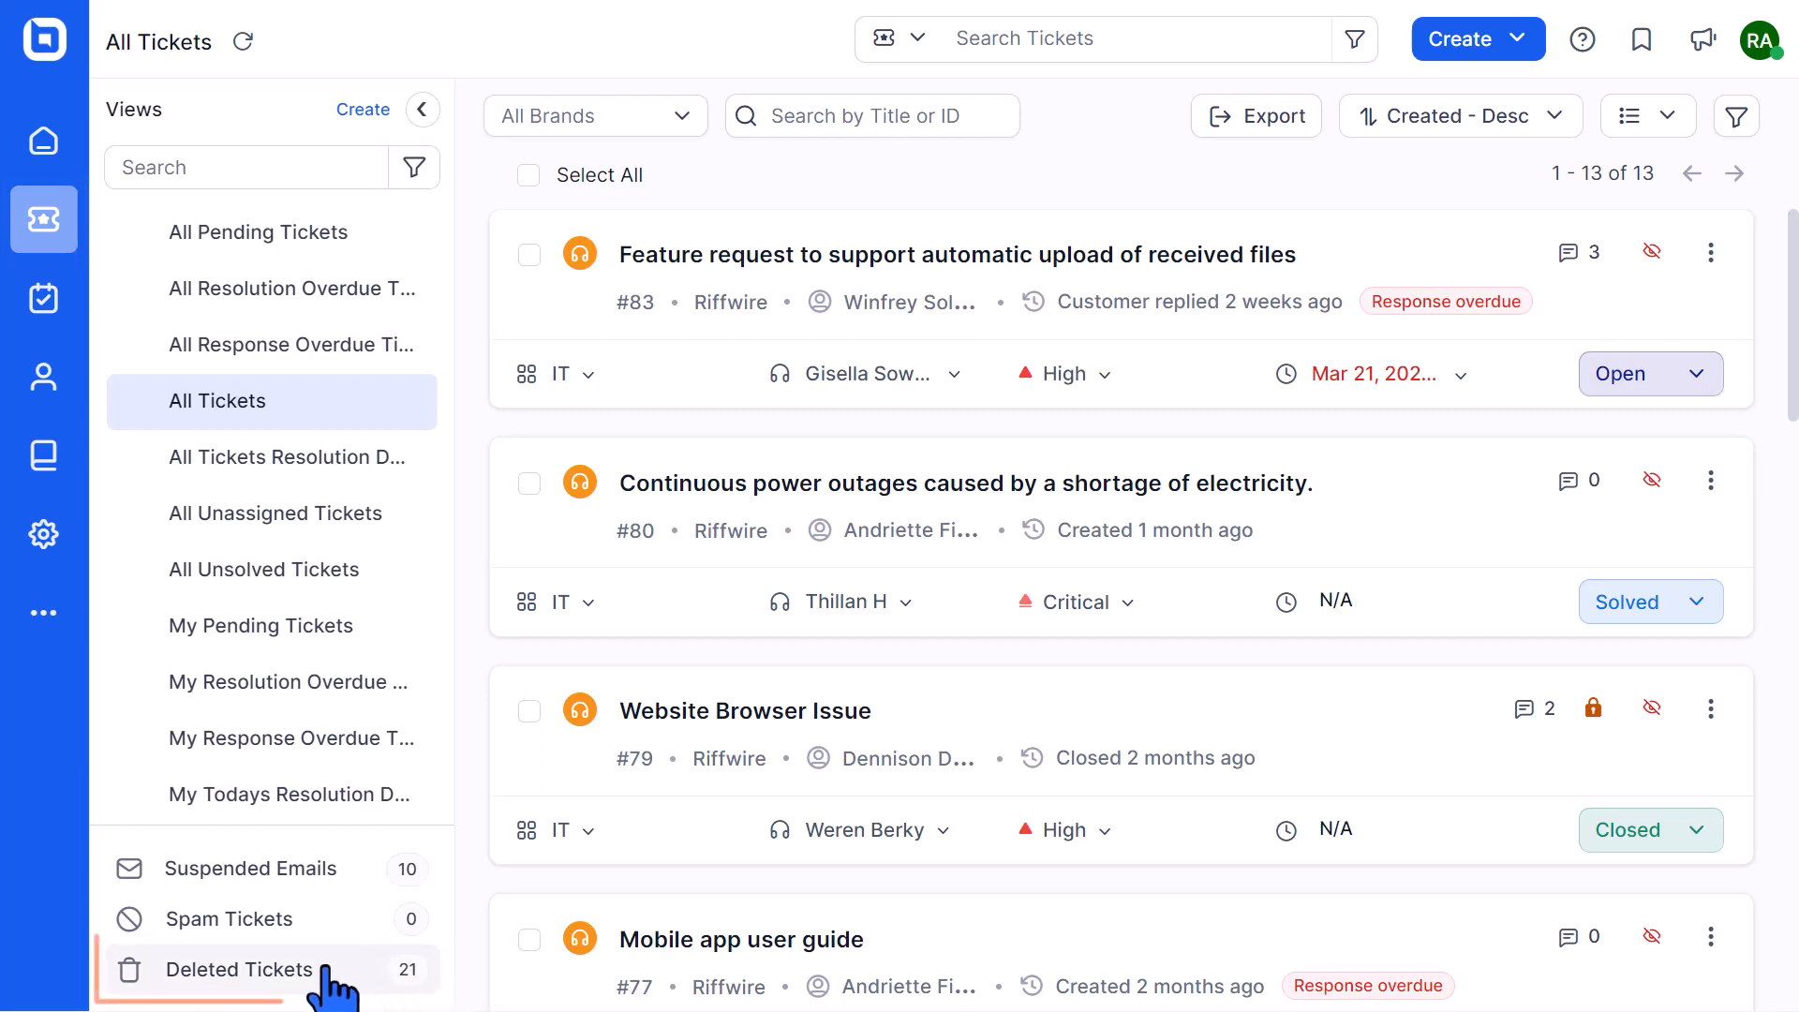
Step: Open the "Network Issues" ticket in the Deleted Tickets view and delete it forever
click(293, 974)
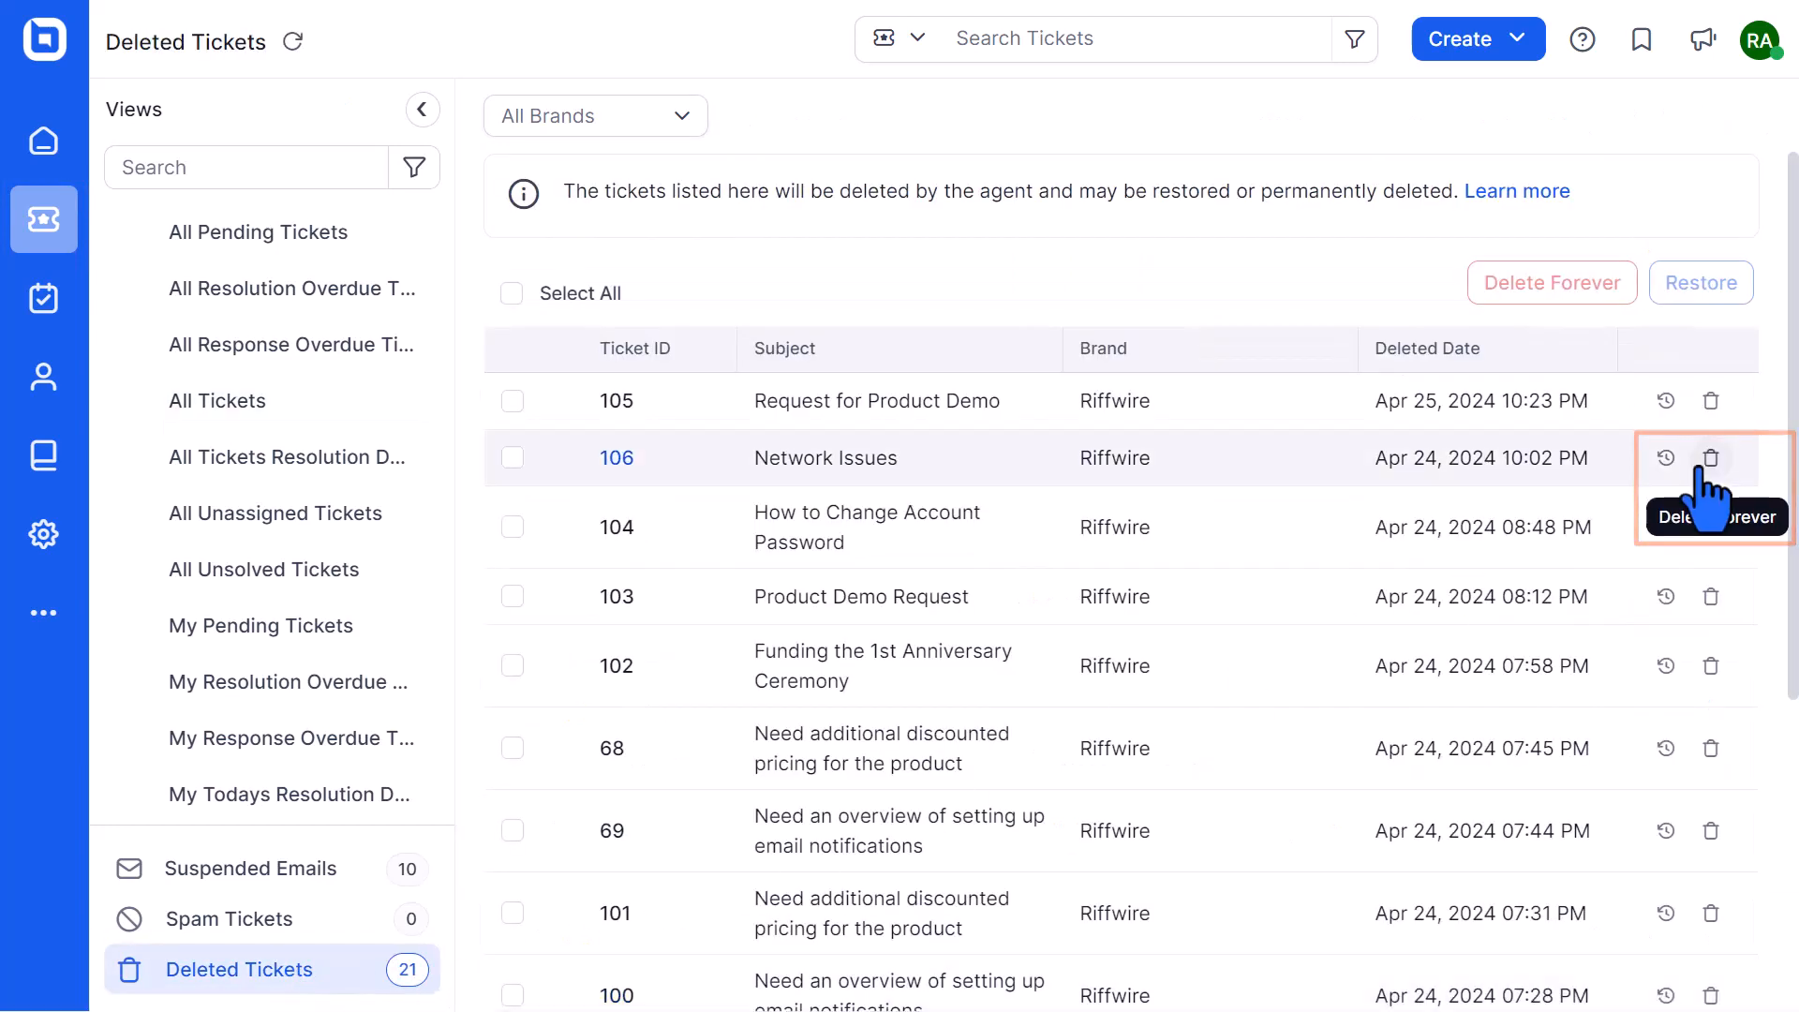
click(617, 458)
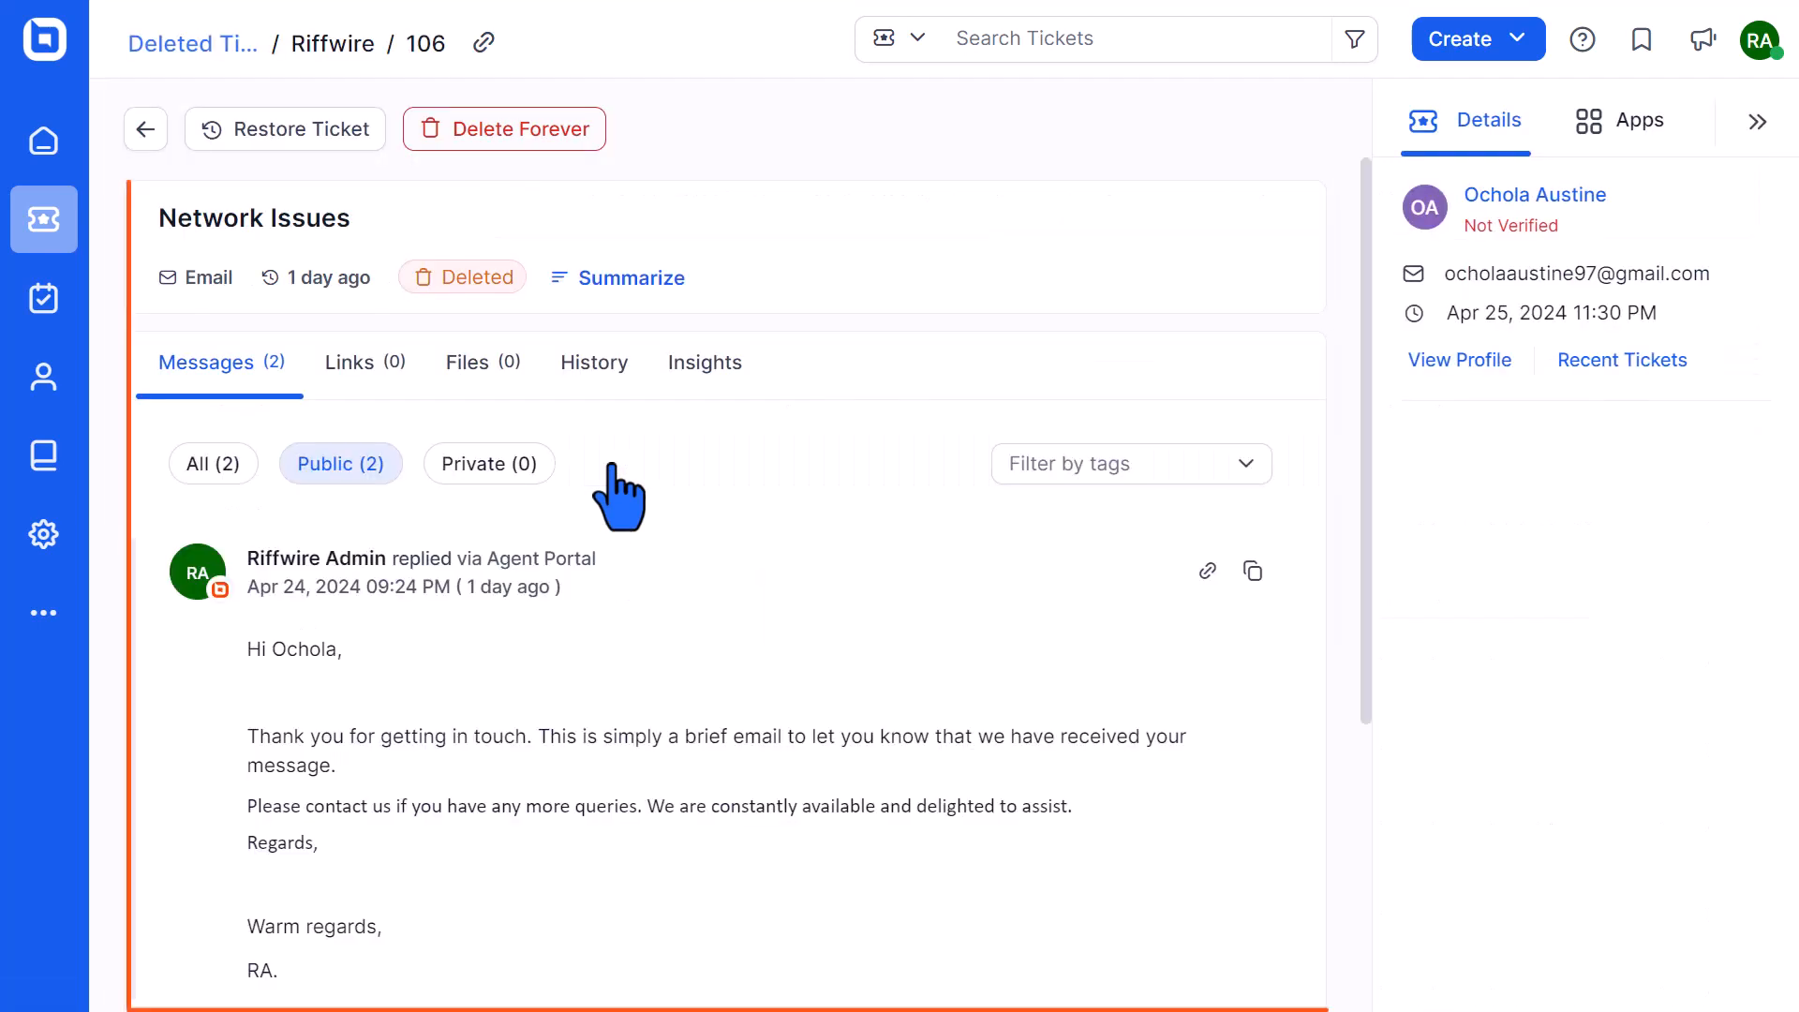
click(533, 141)
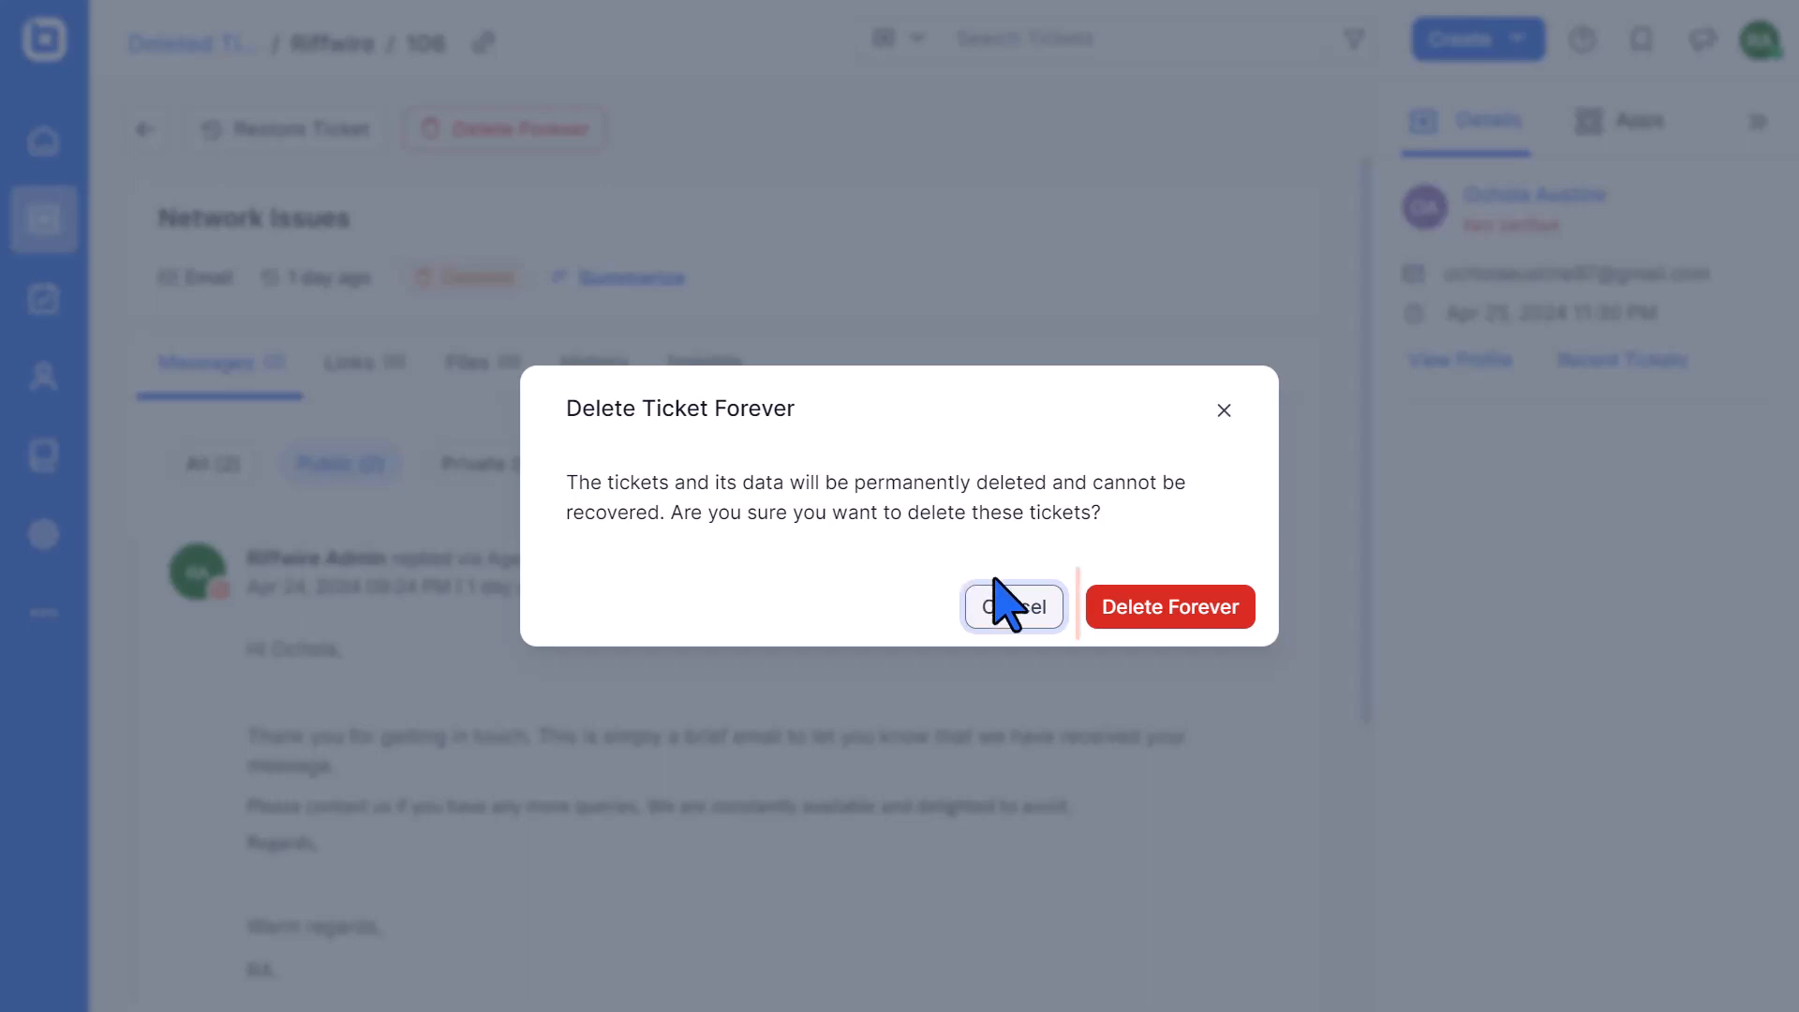
click(1132, 625)
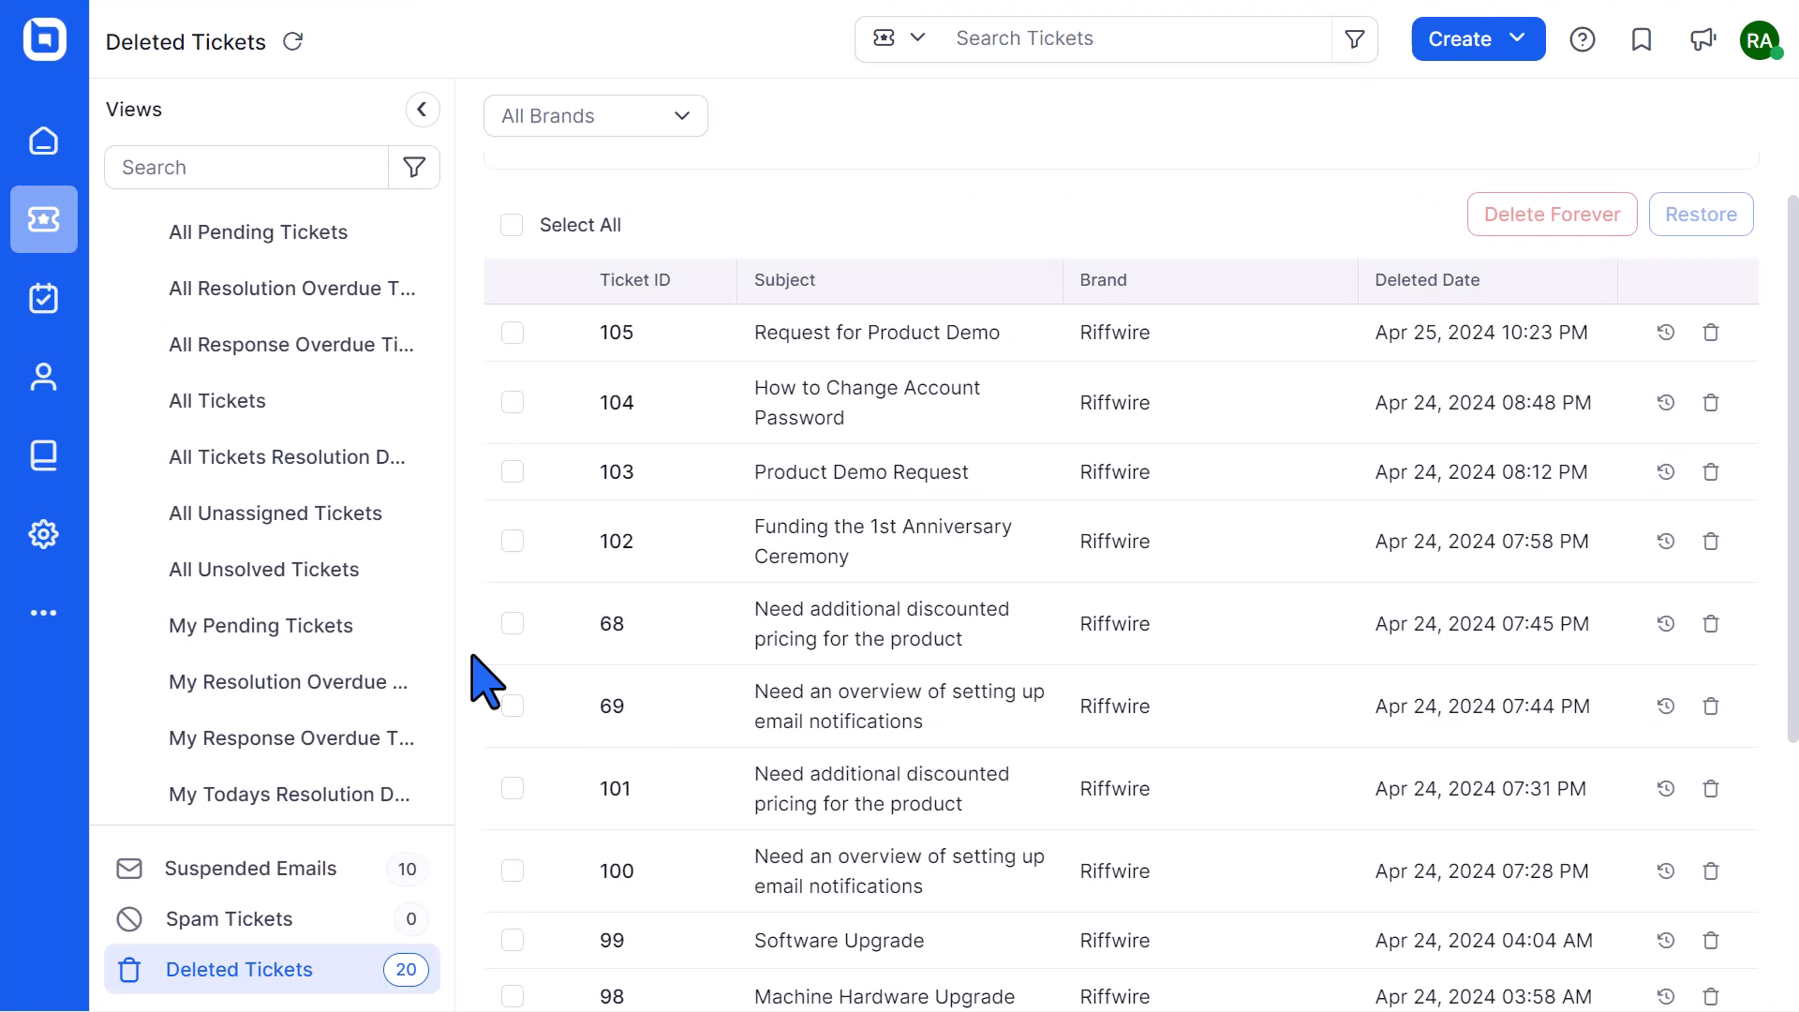
Step: Select three deleted tickets, including 68 and 69, and permanently delete them together
click(513, 623)
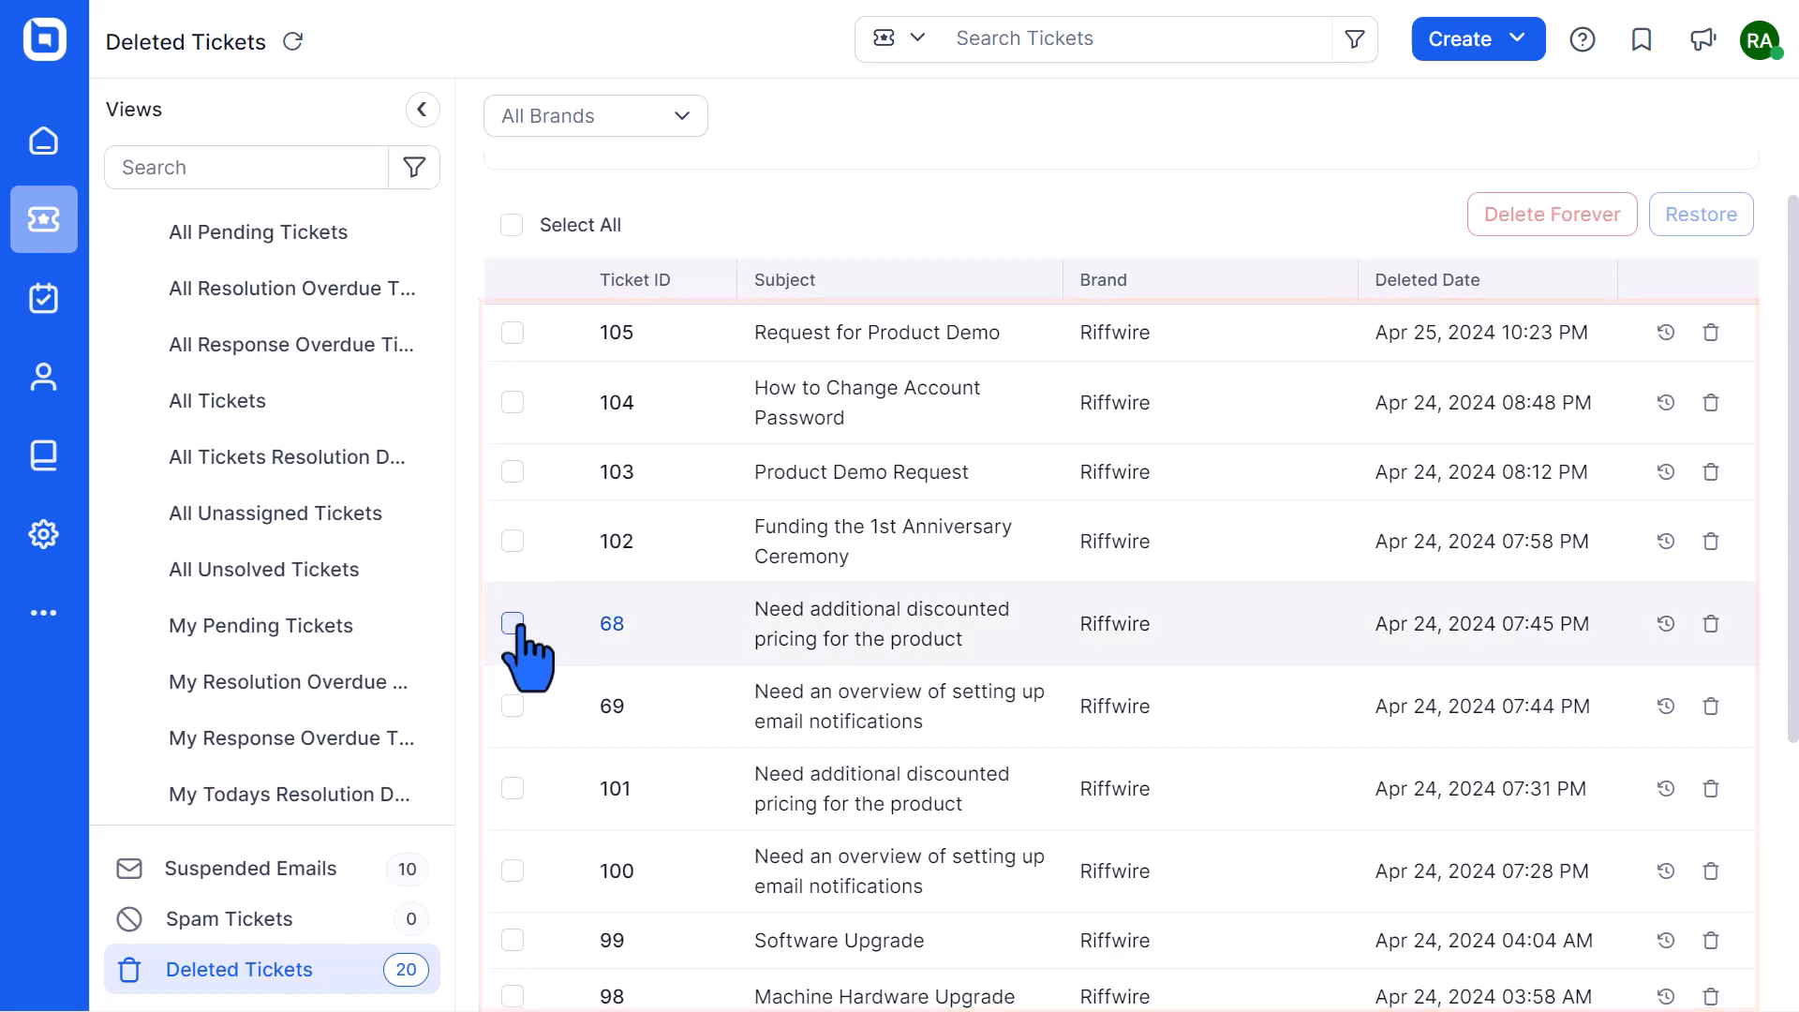
click(513, 706)
scroll(512, 877, down, 4)
click(512, 852)
scroll(563, 656, up, 5)
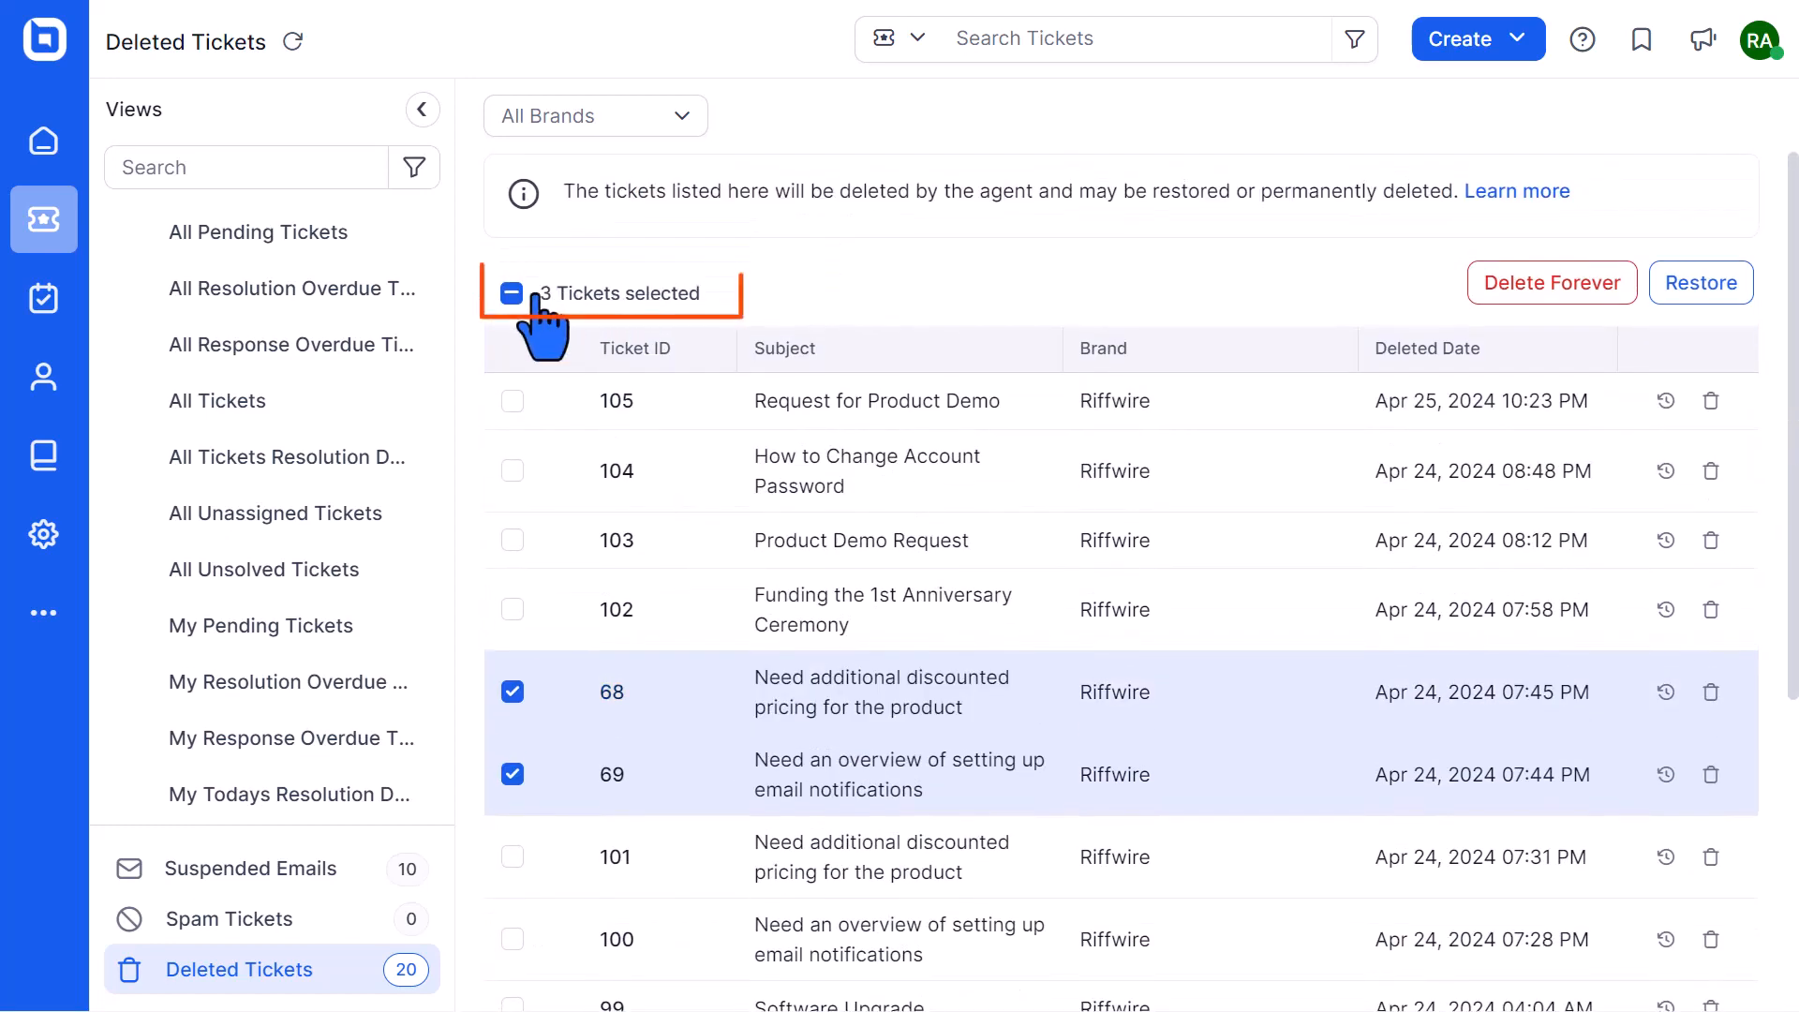
click(512, 292)
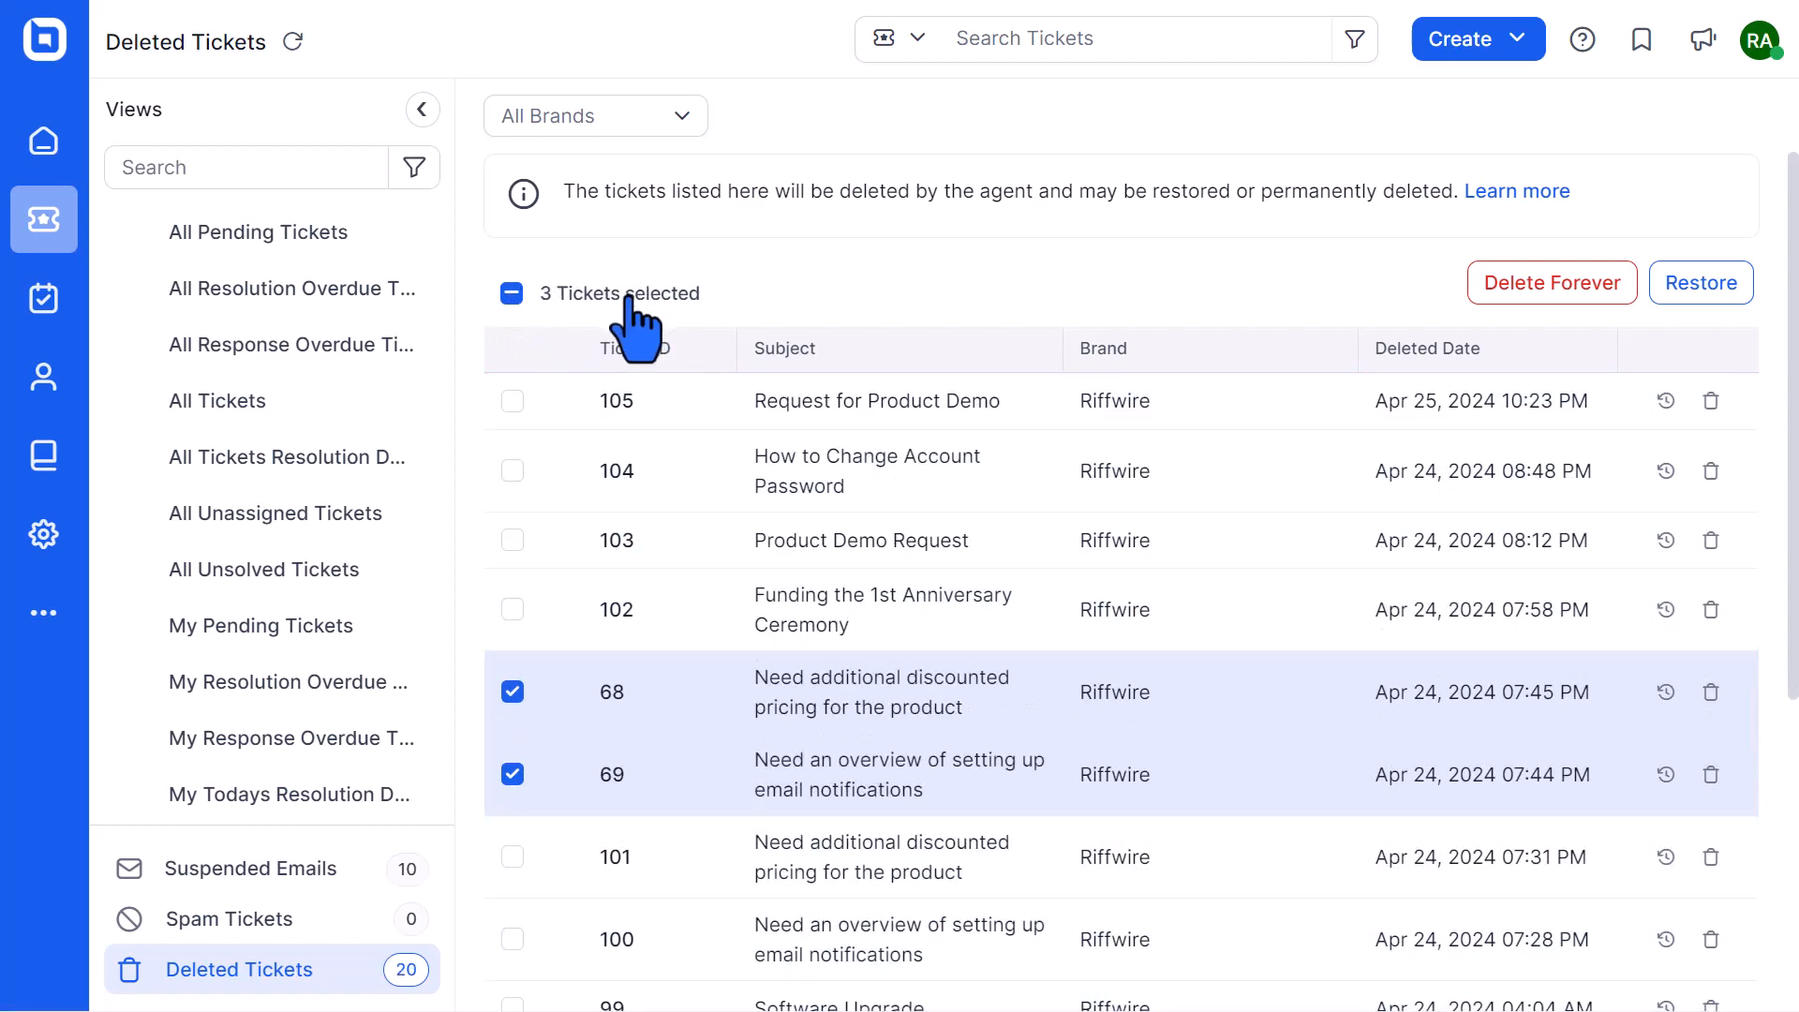
click(1518, 304)
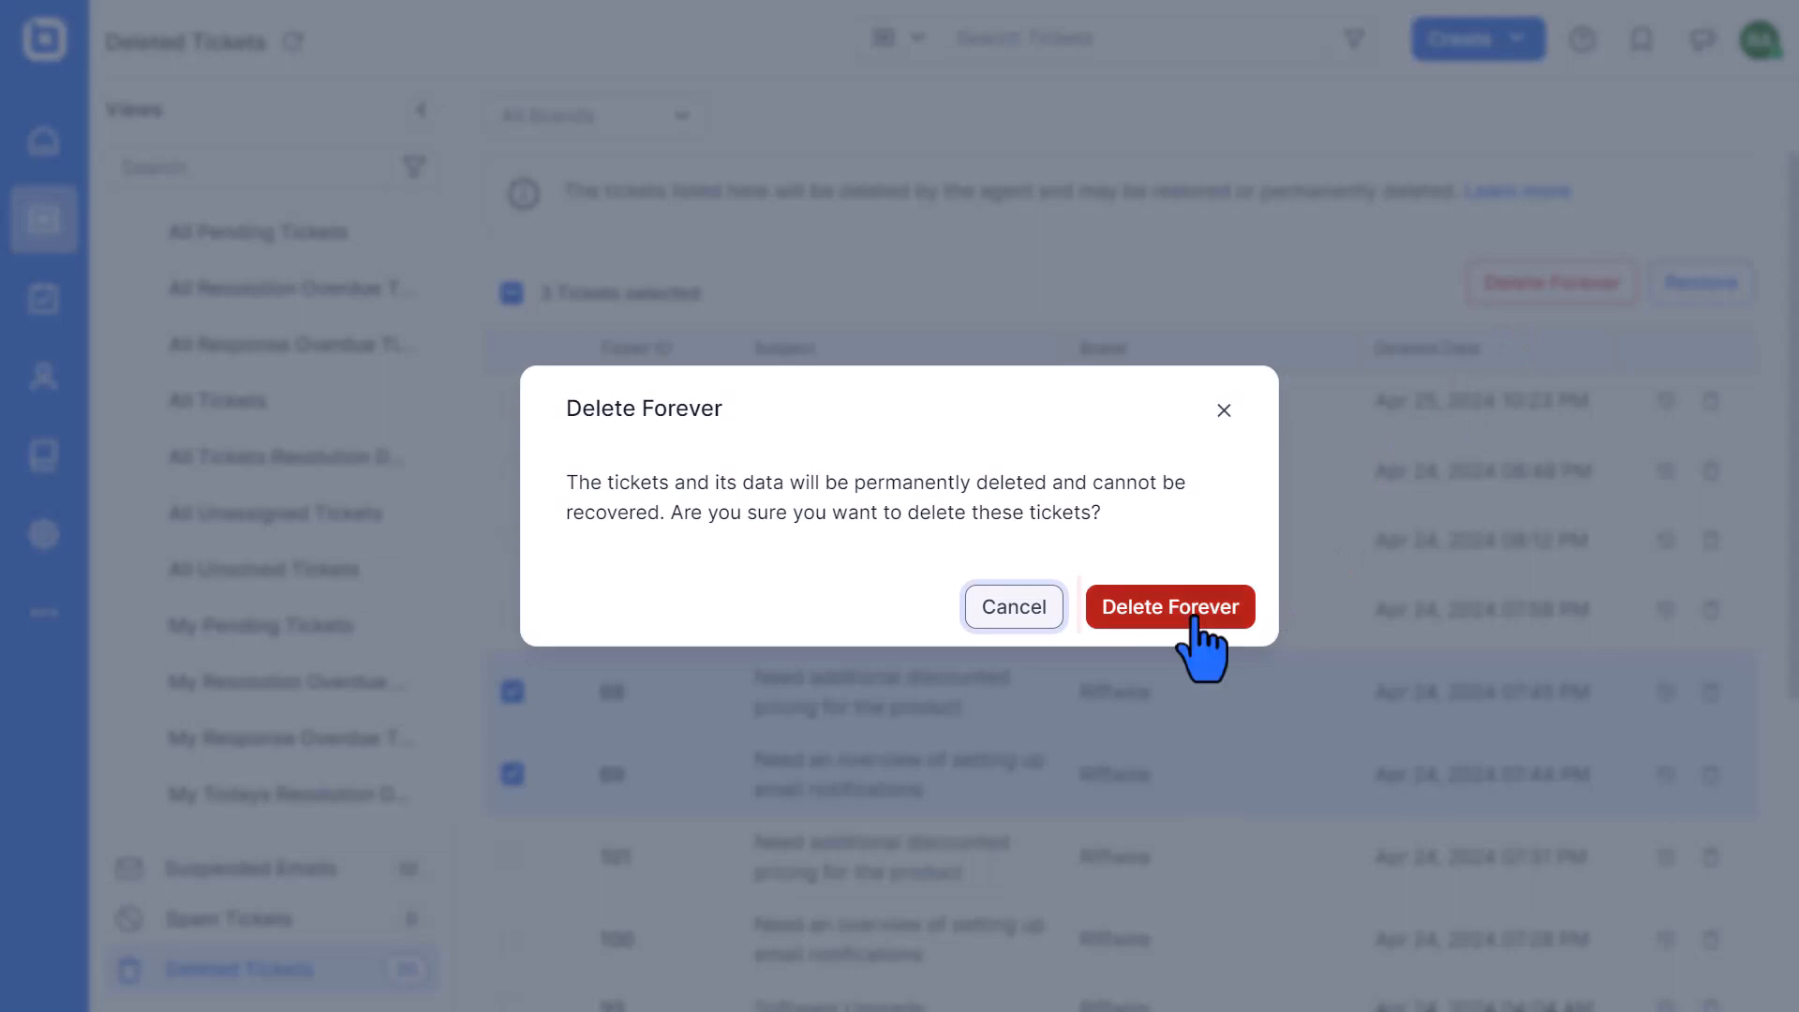
click(1189, 611)
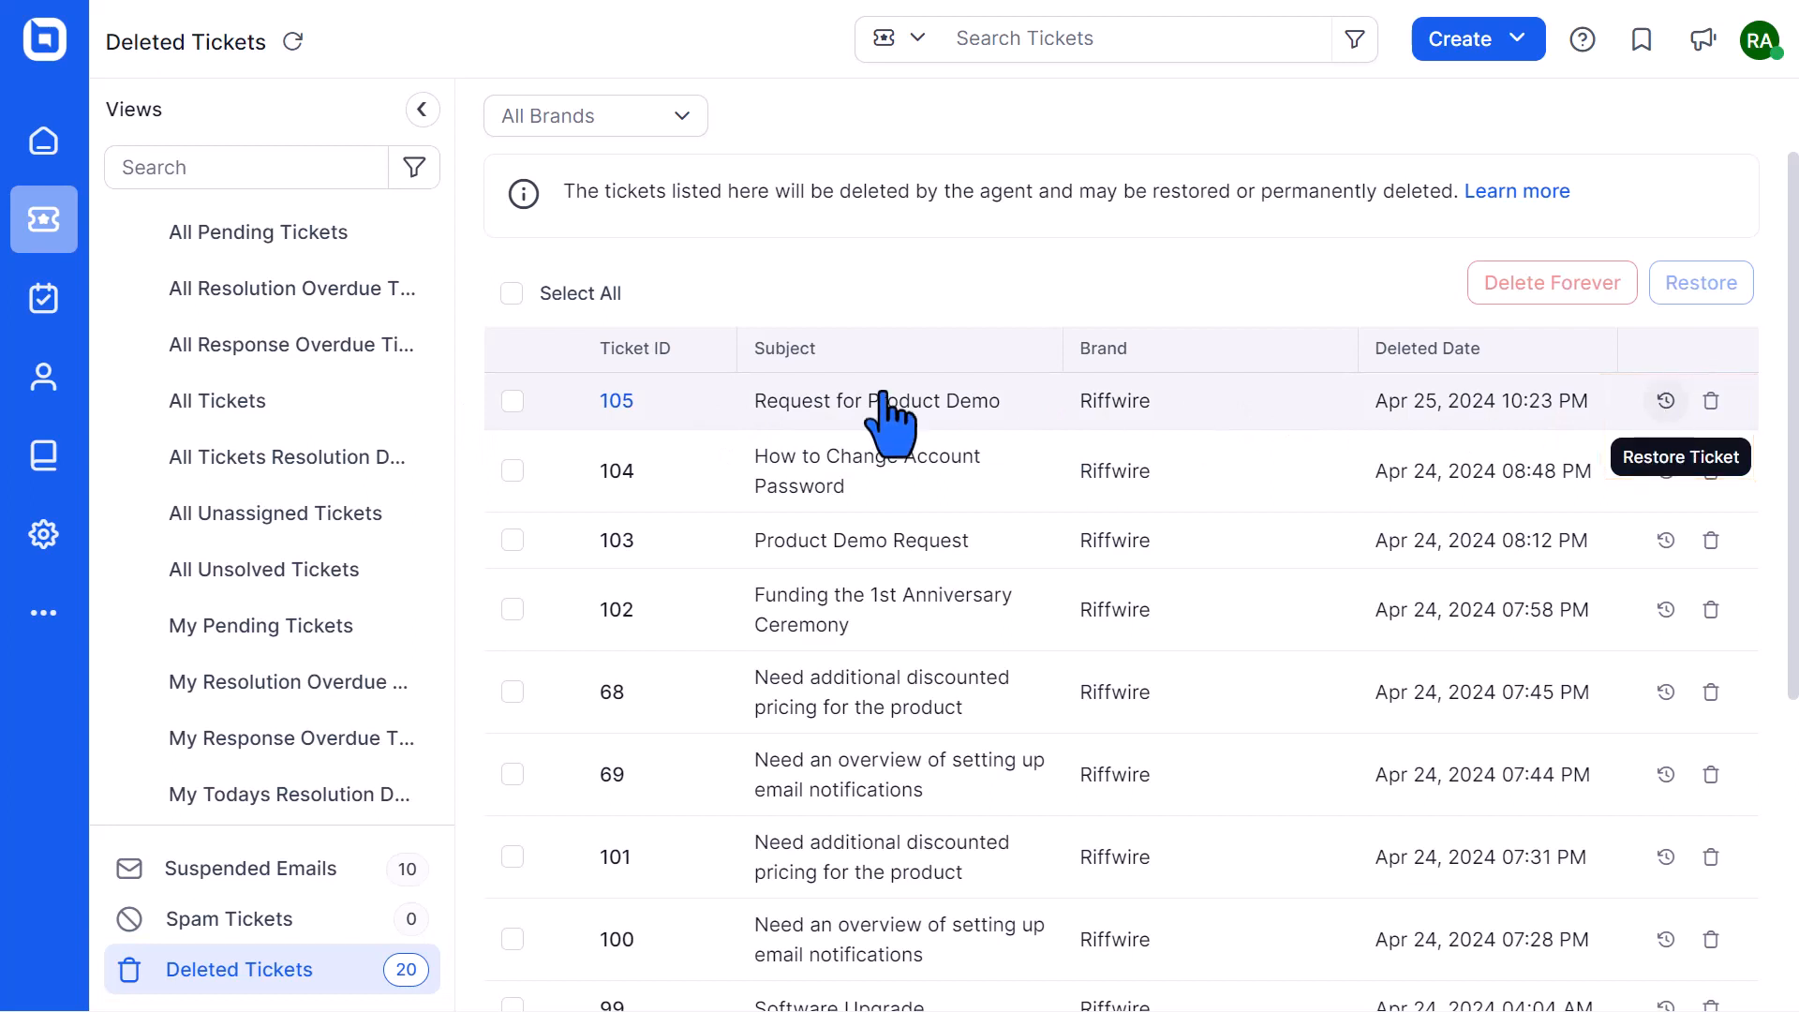
Step: Open the deleted "Request for Product Demo" ticket and restore it
click(619, 402)
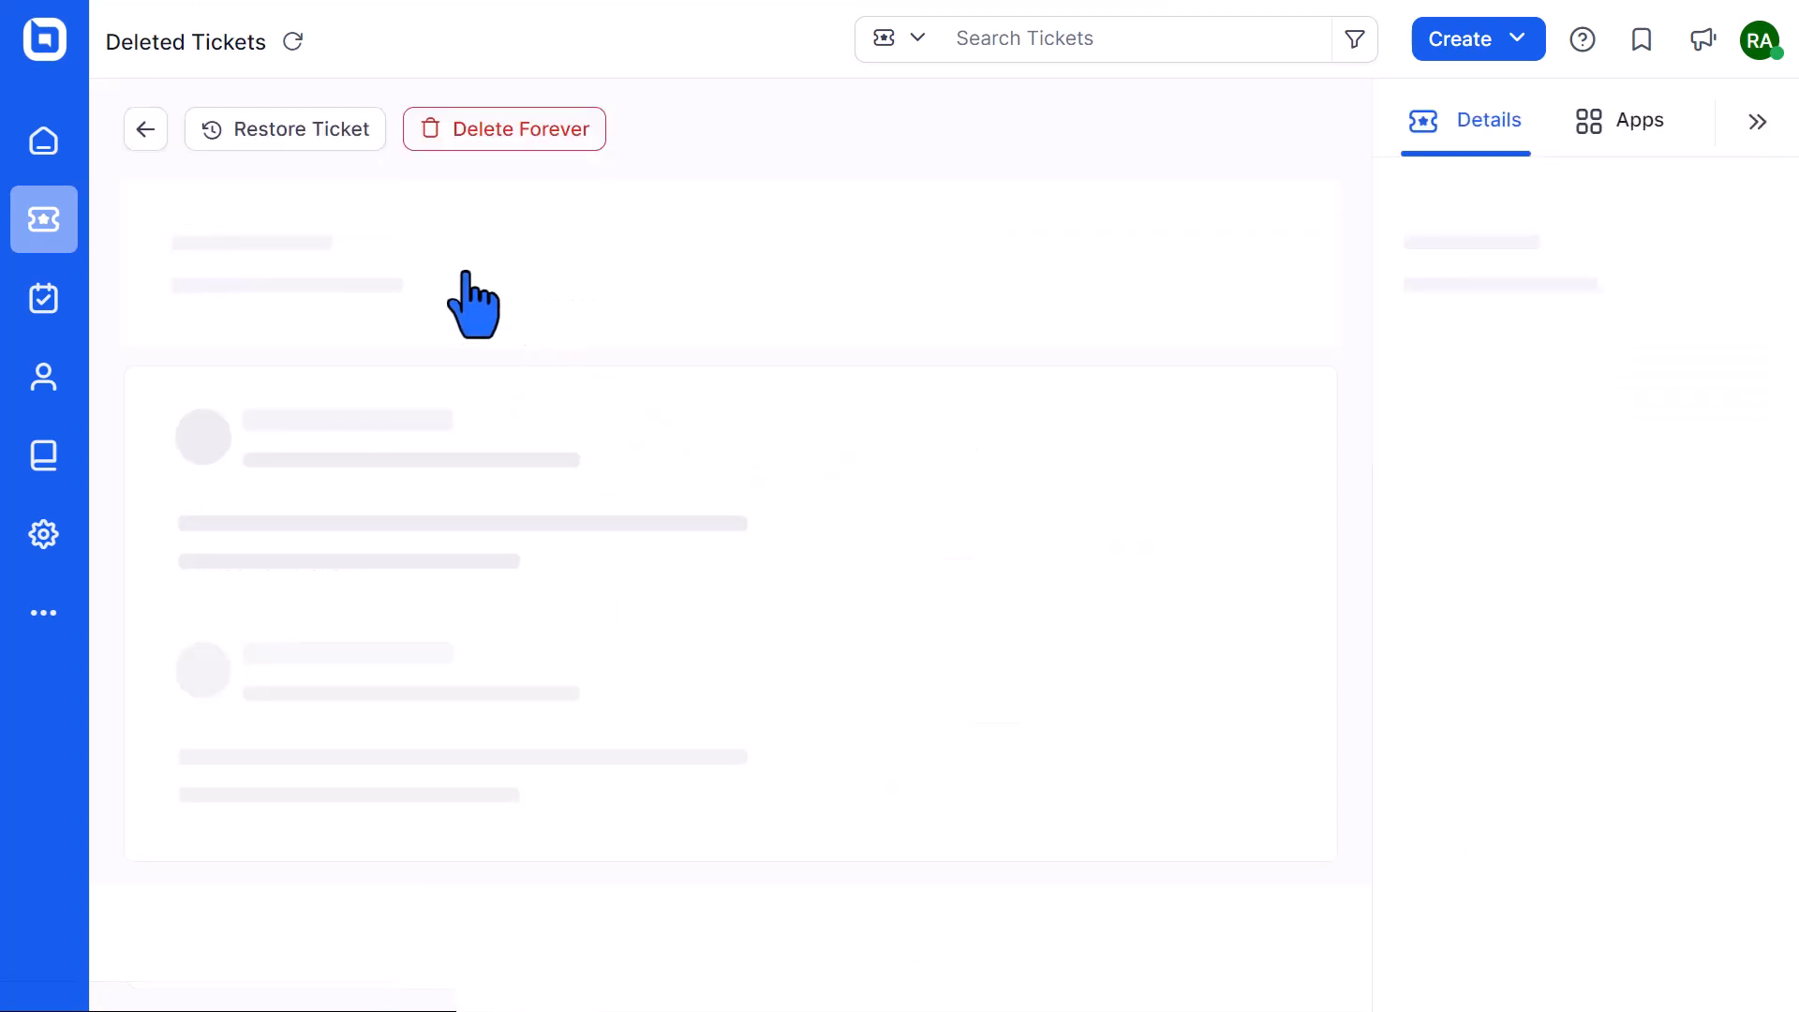
click(321, 136)
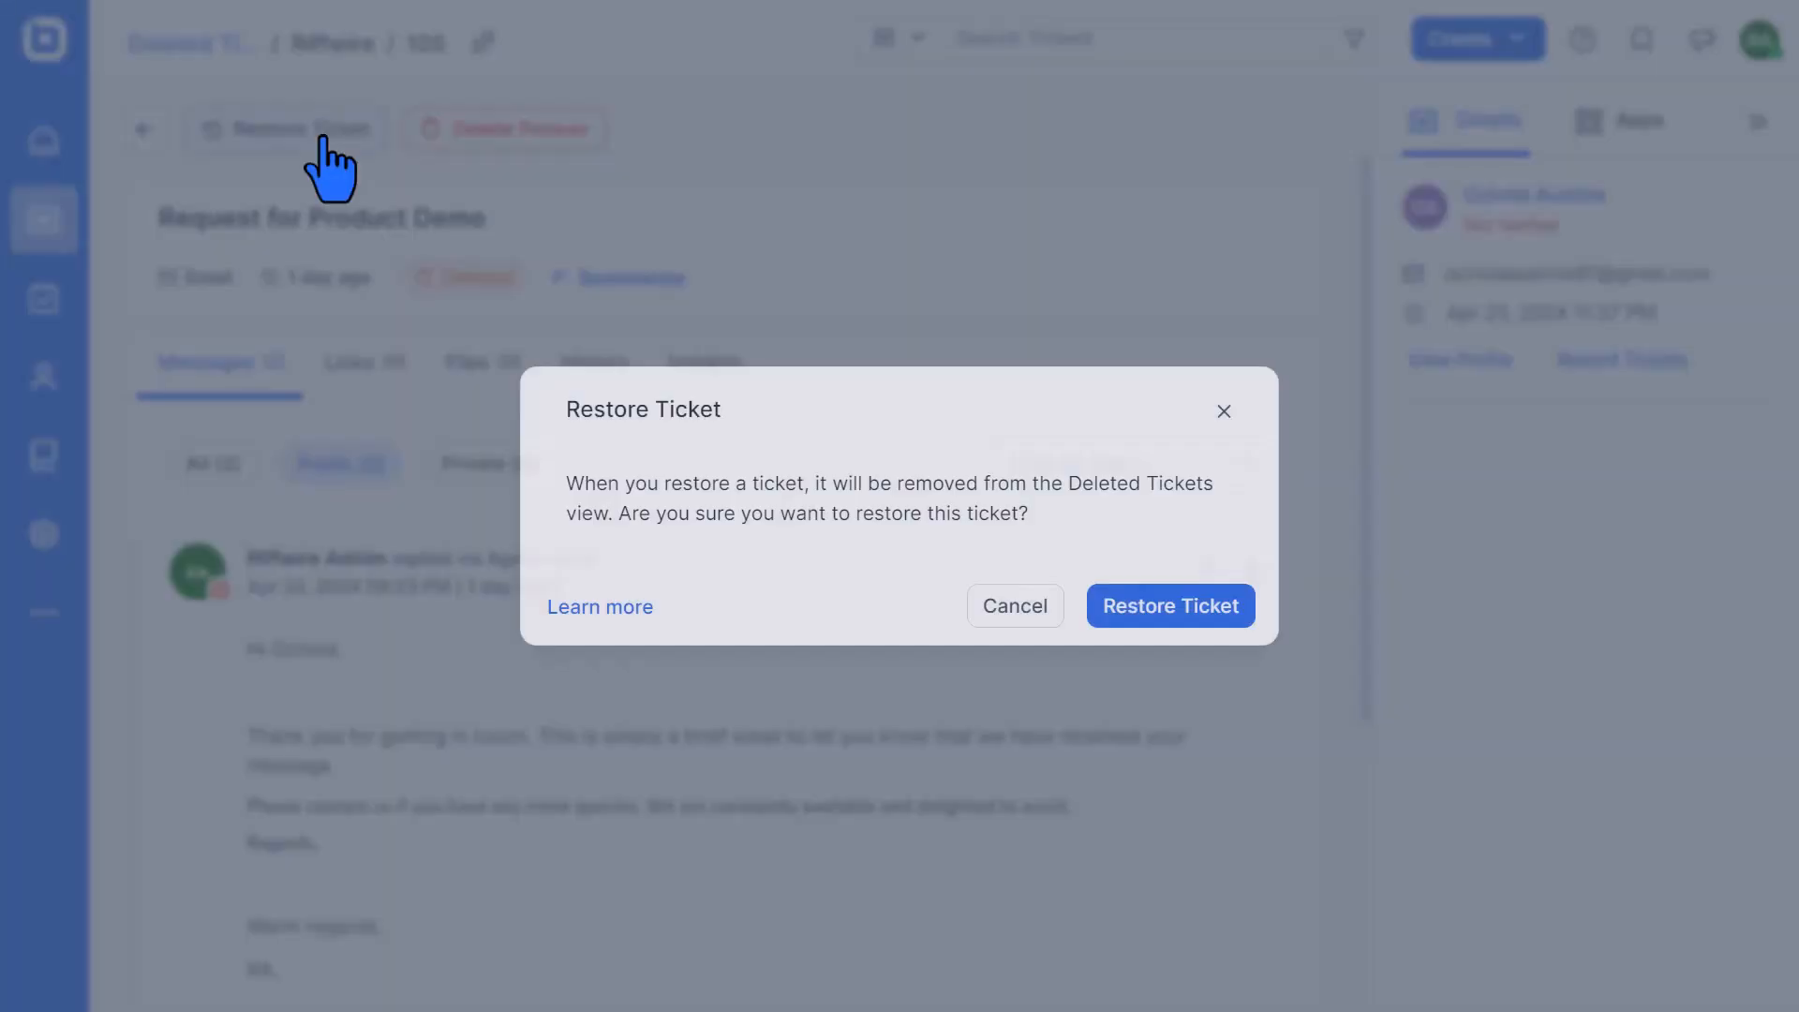
click(1151, 615)
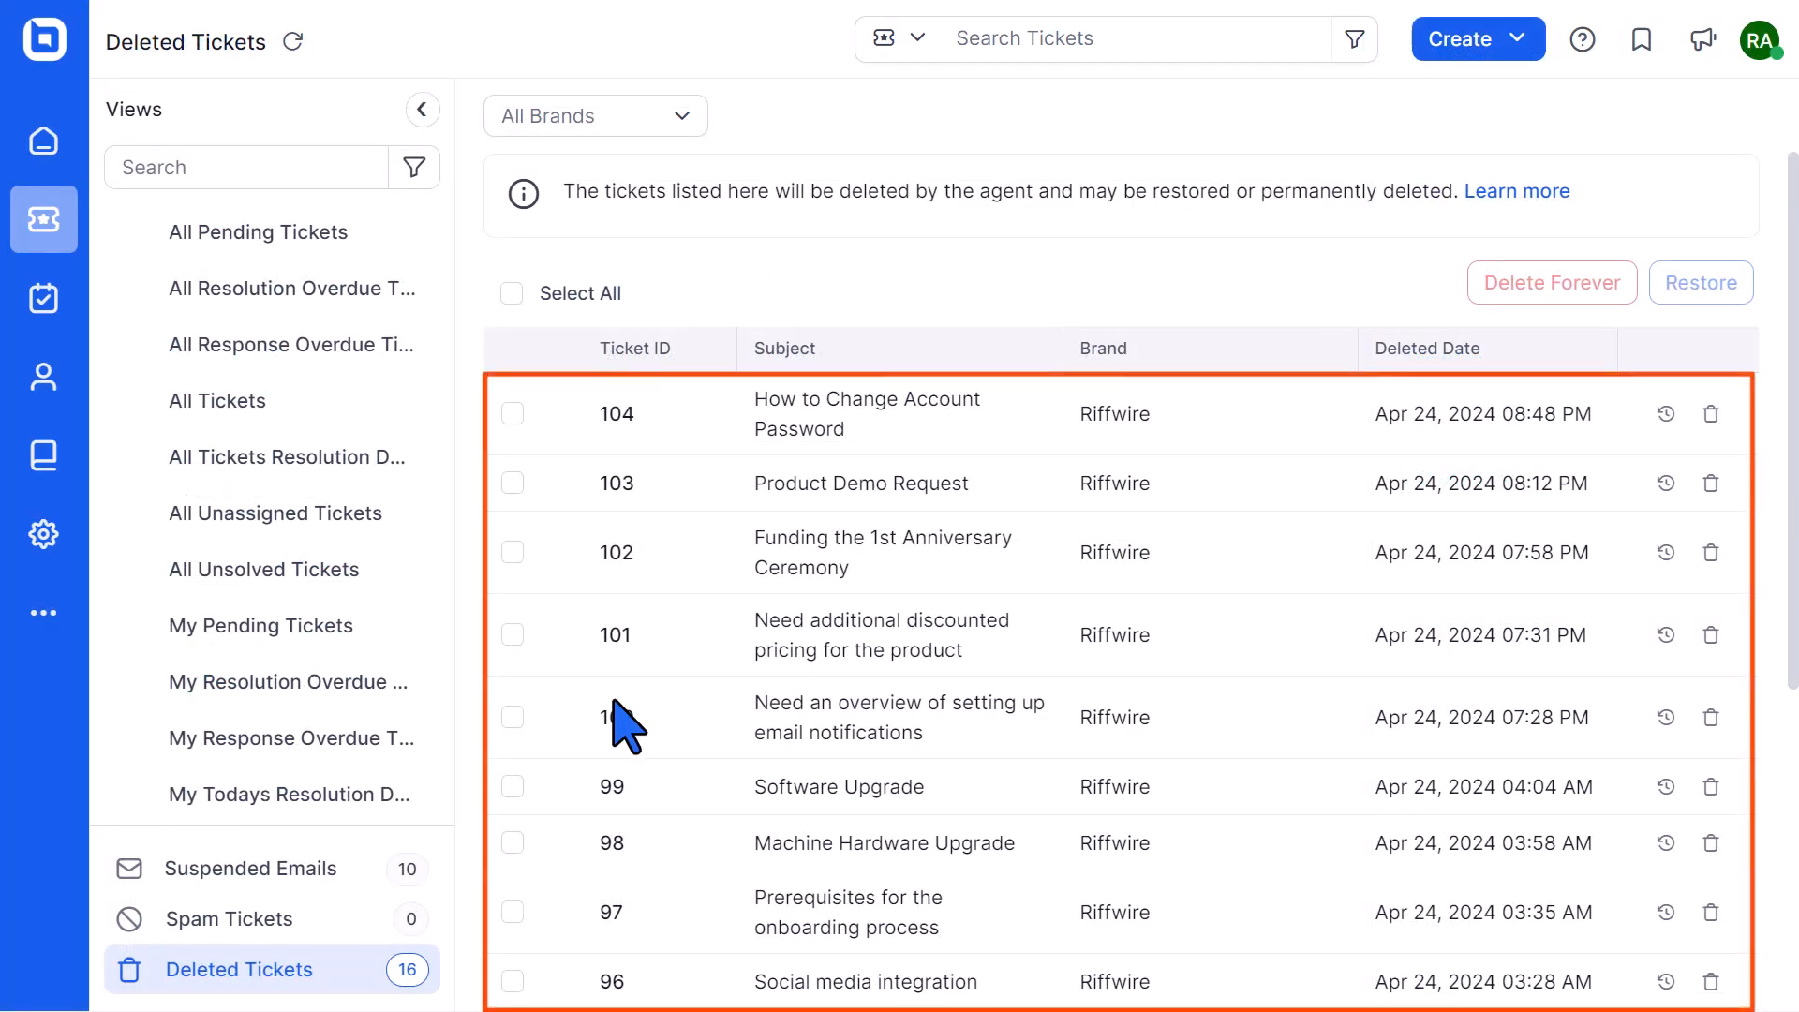
Step: Select all tickets on the current page of the Deleted Tickets view and bulk restore them
click(512, 413)
click(512, 483)
click(513, 552)
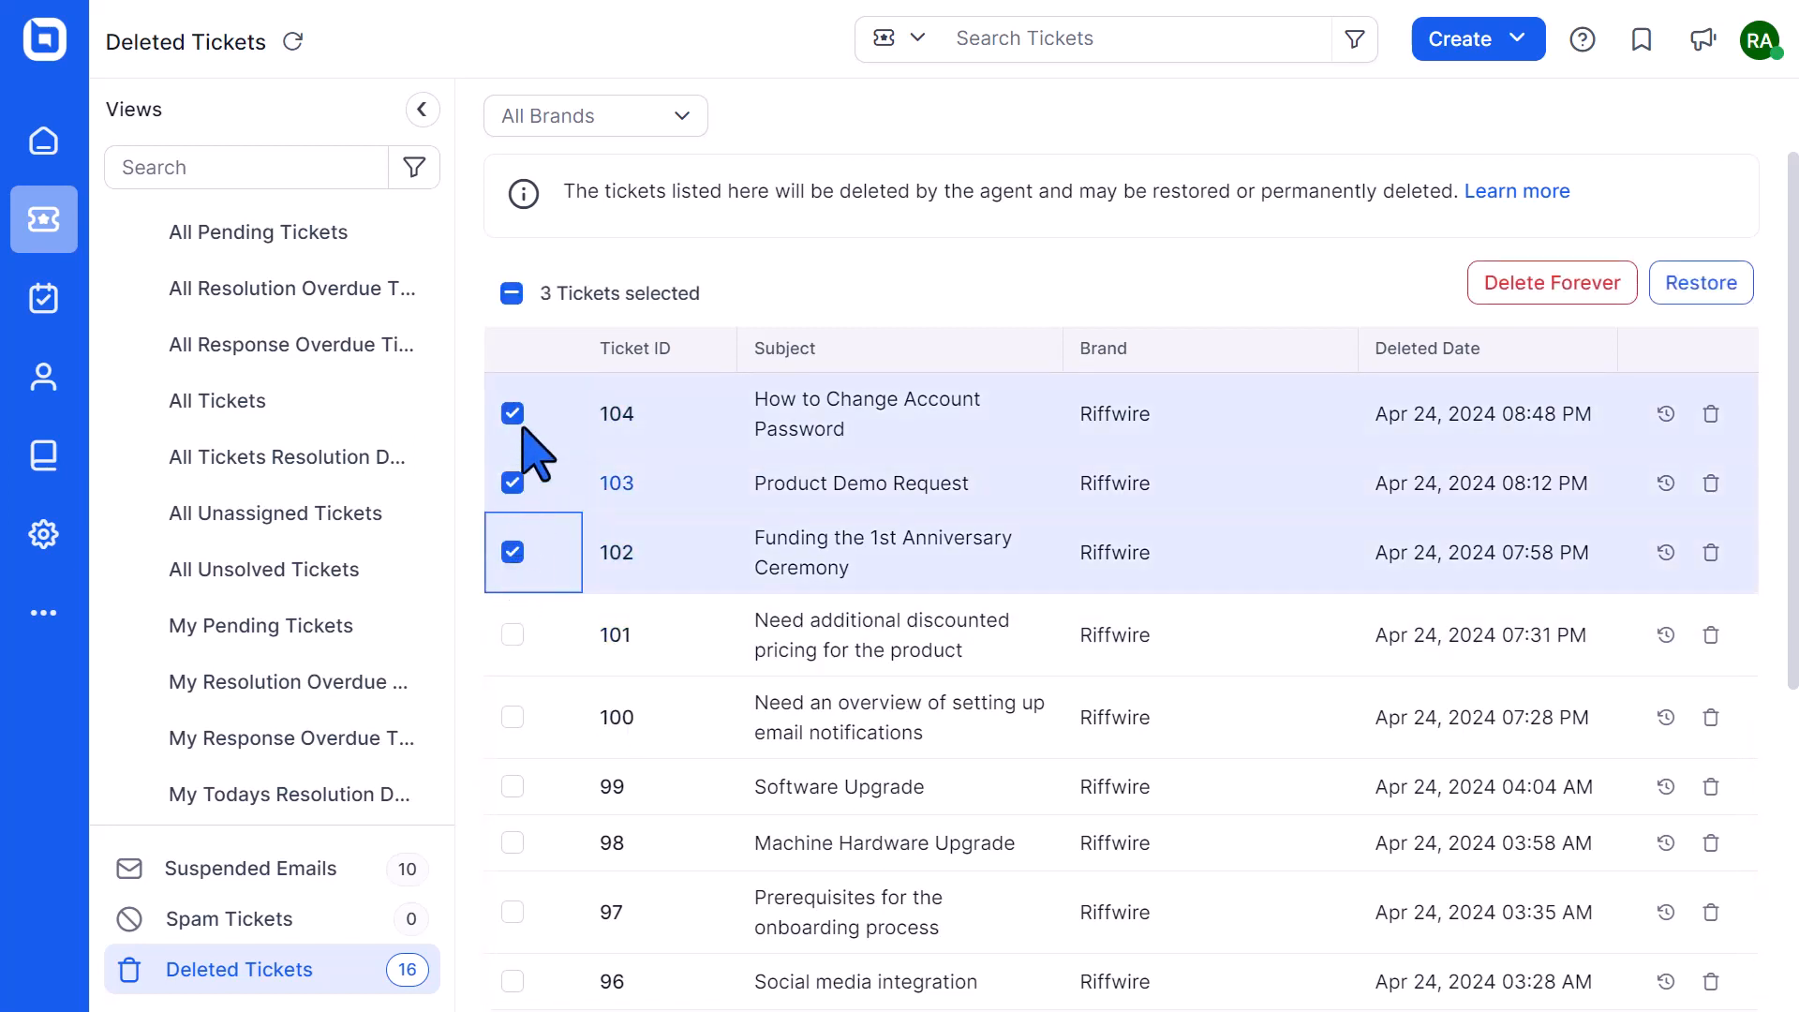
click(512, 294)
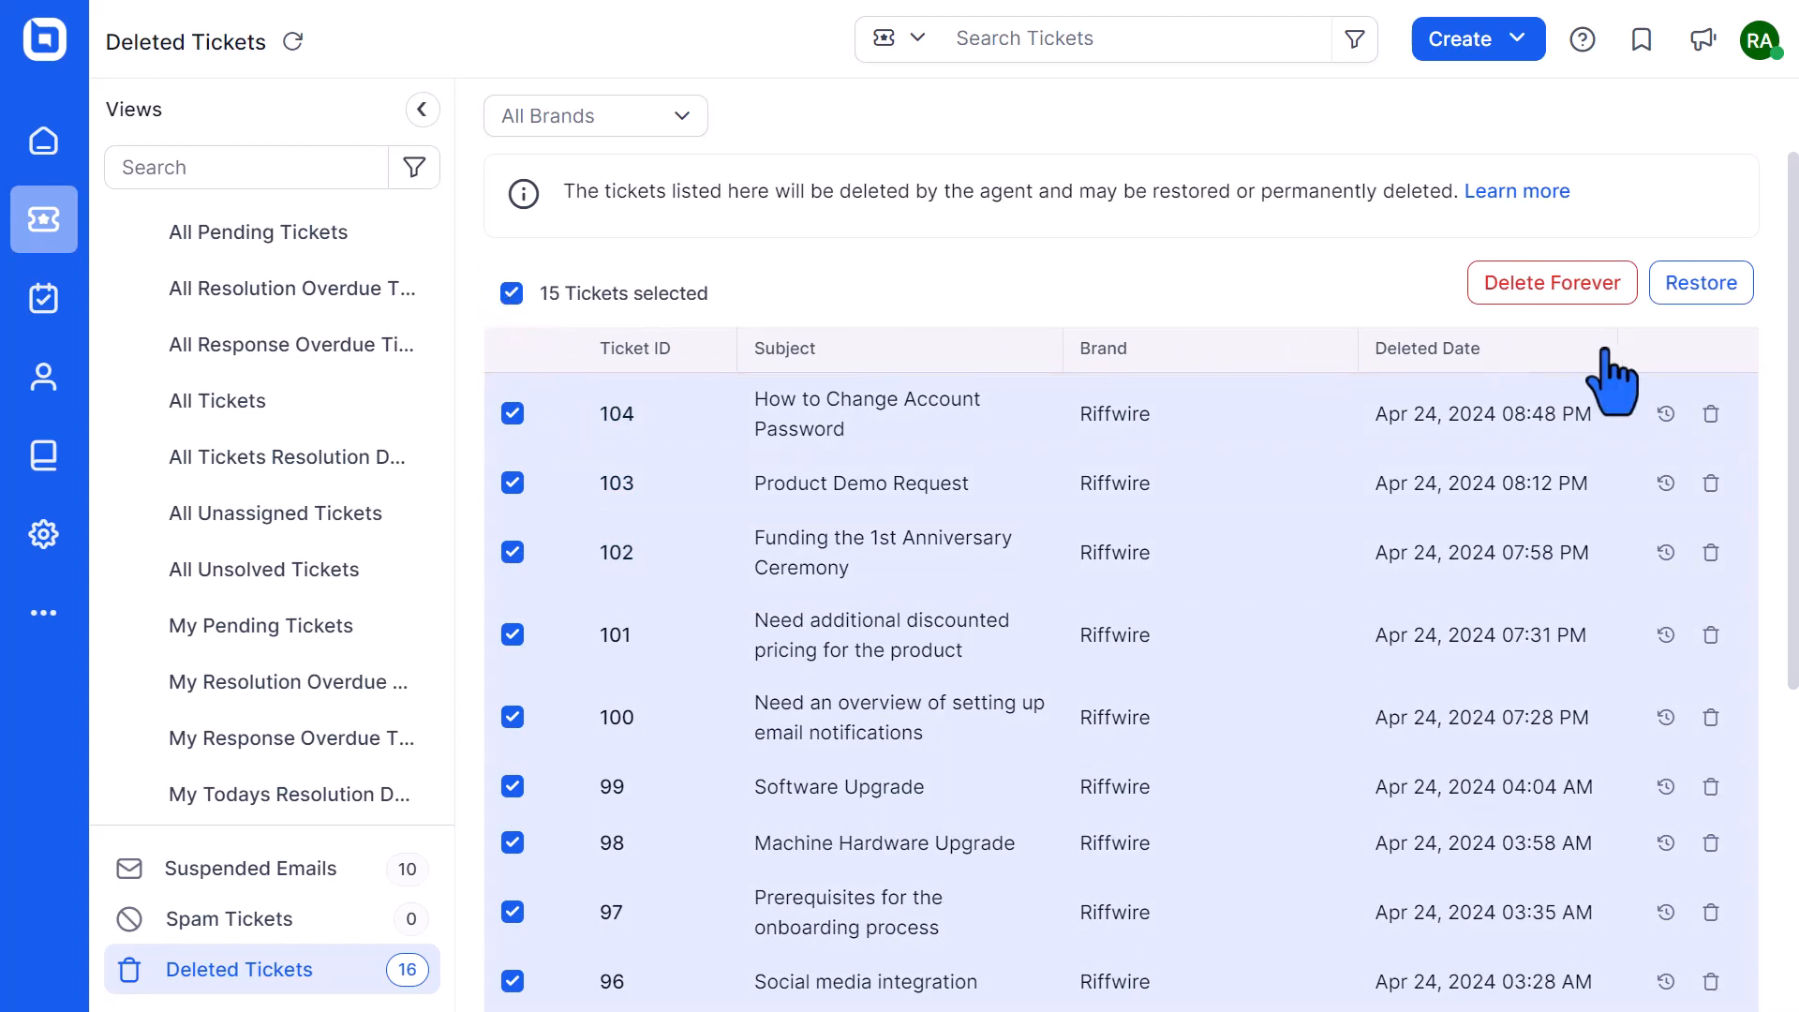
click(1692, 294)
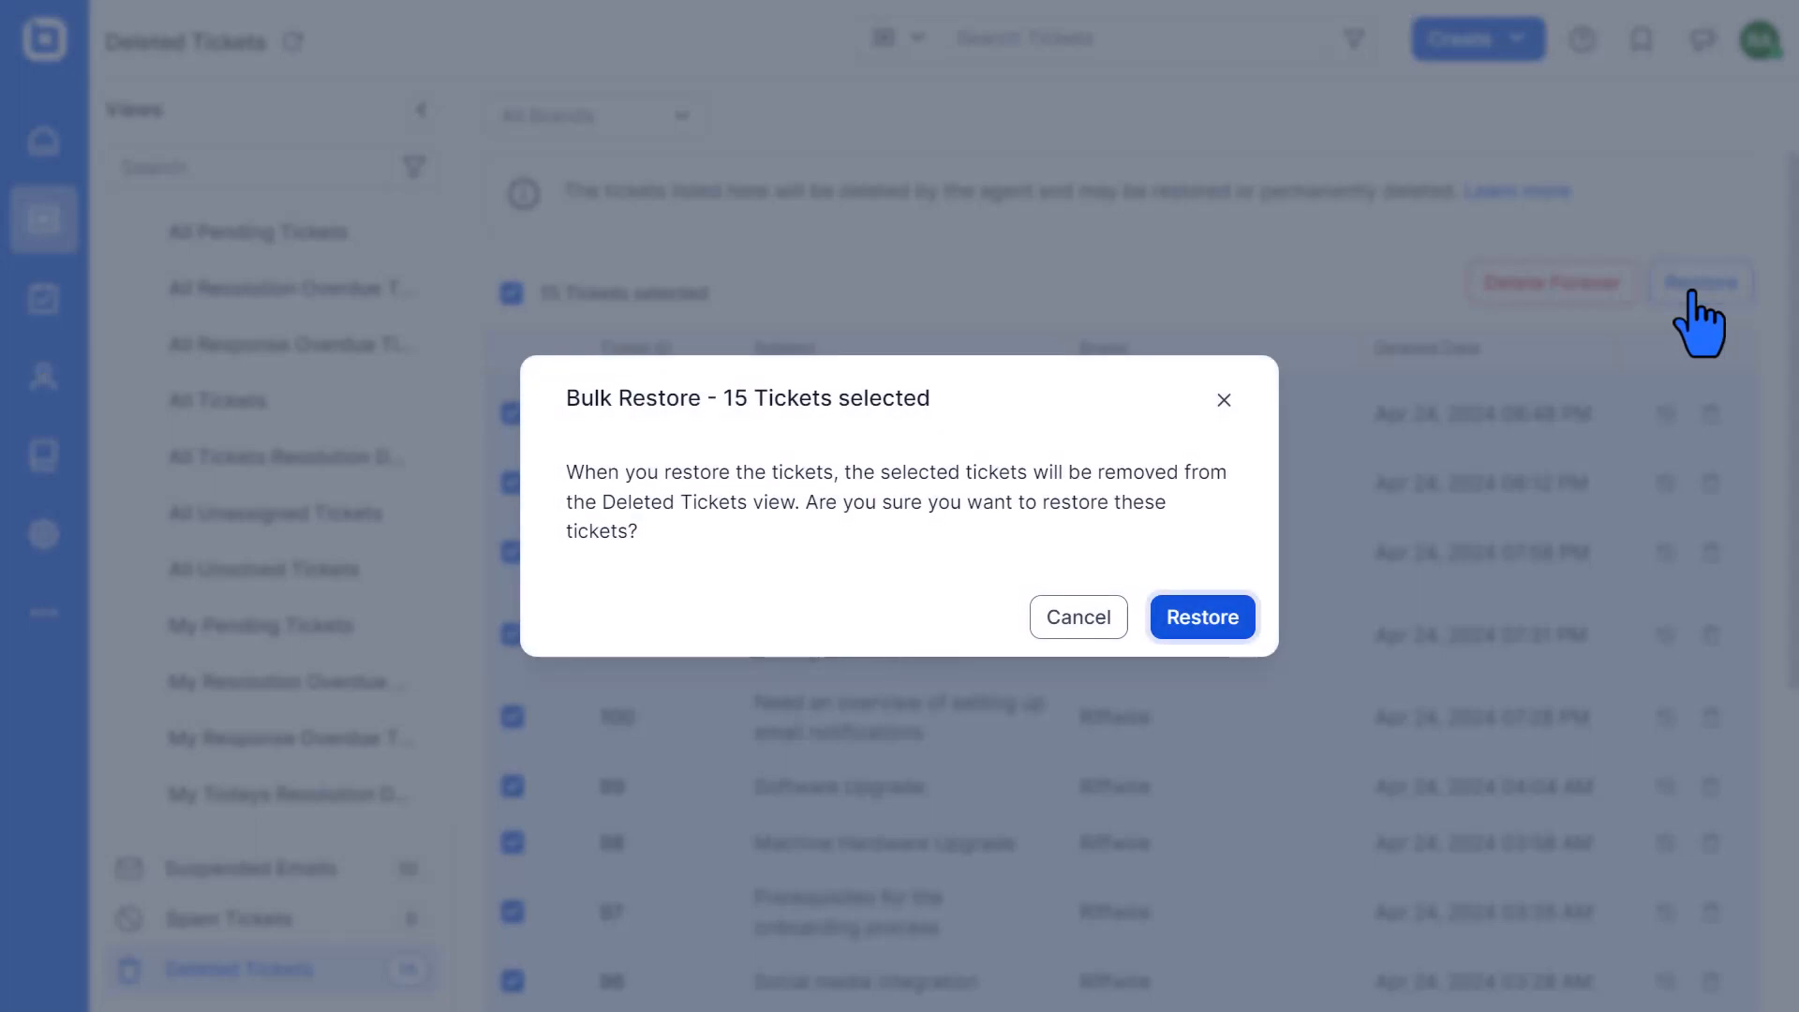
click(1203, 618)
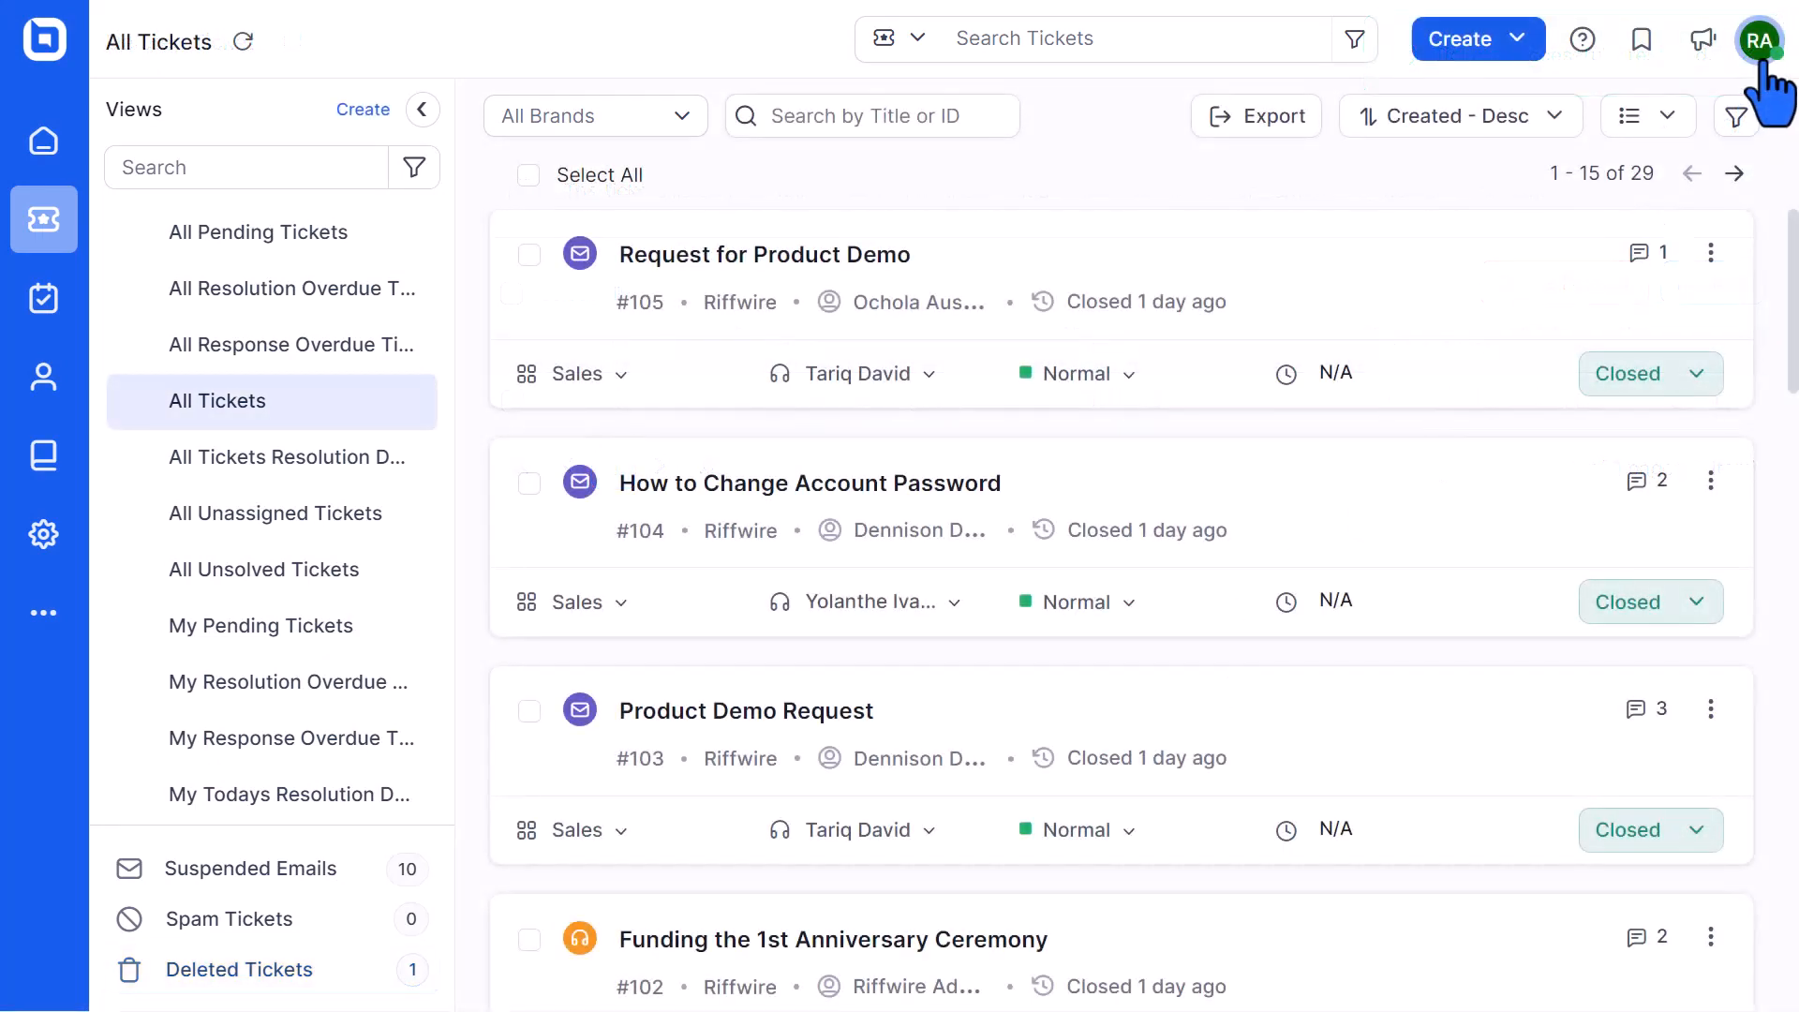
Step: Set the Ticket Page Count to 20 in the personal settings and save the change
click(1760, 42)
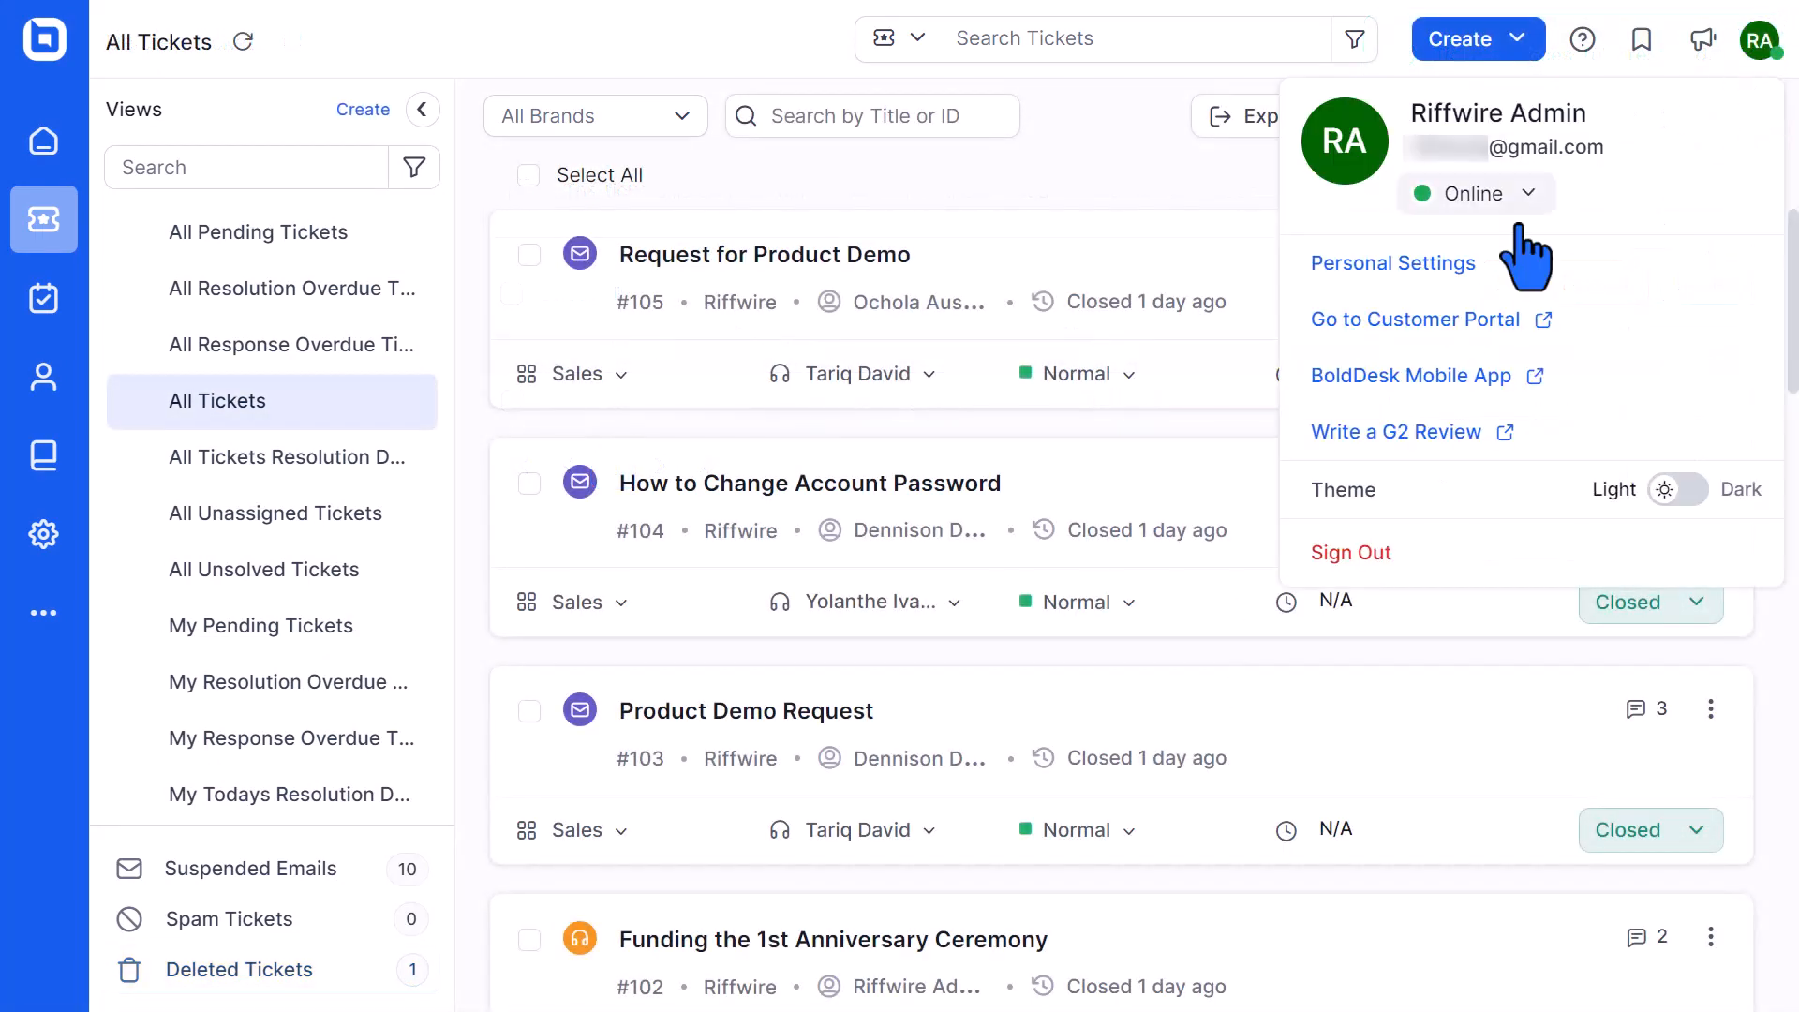
click(1459, 286)
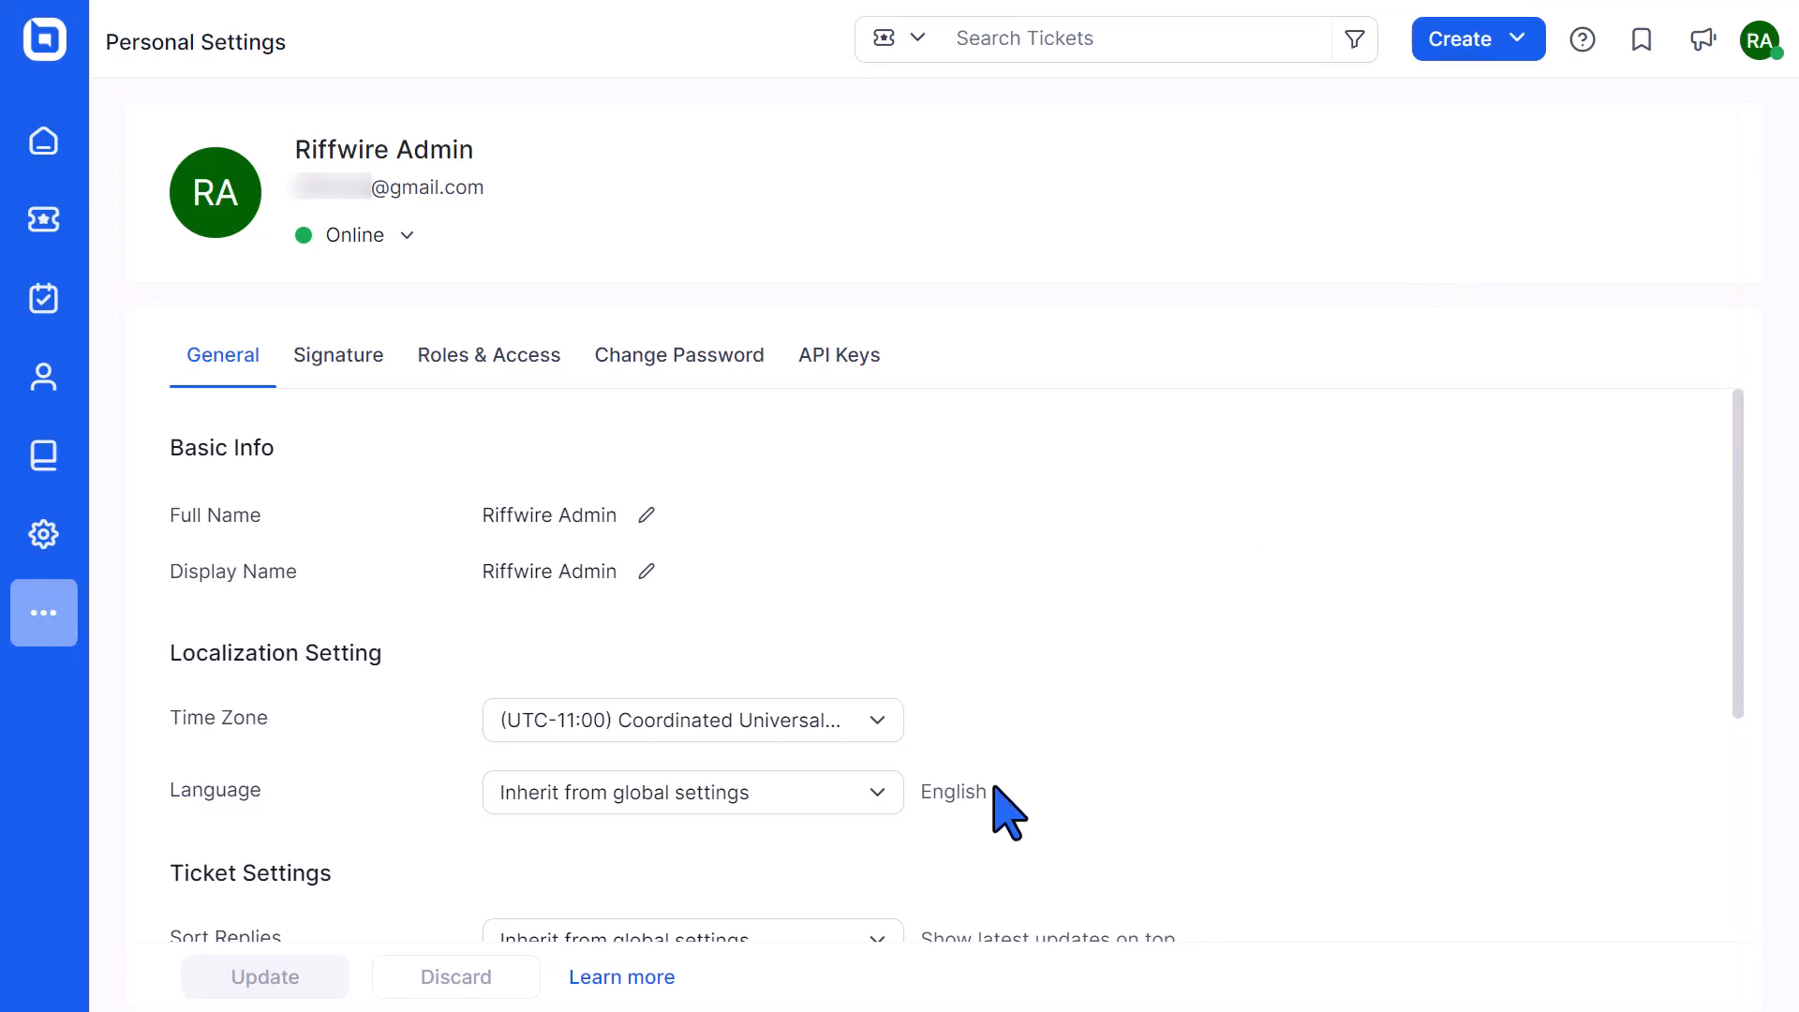
scroll(1003, 806, down, 5)
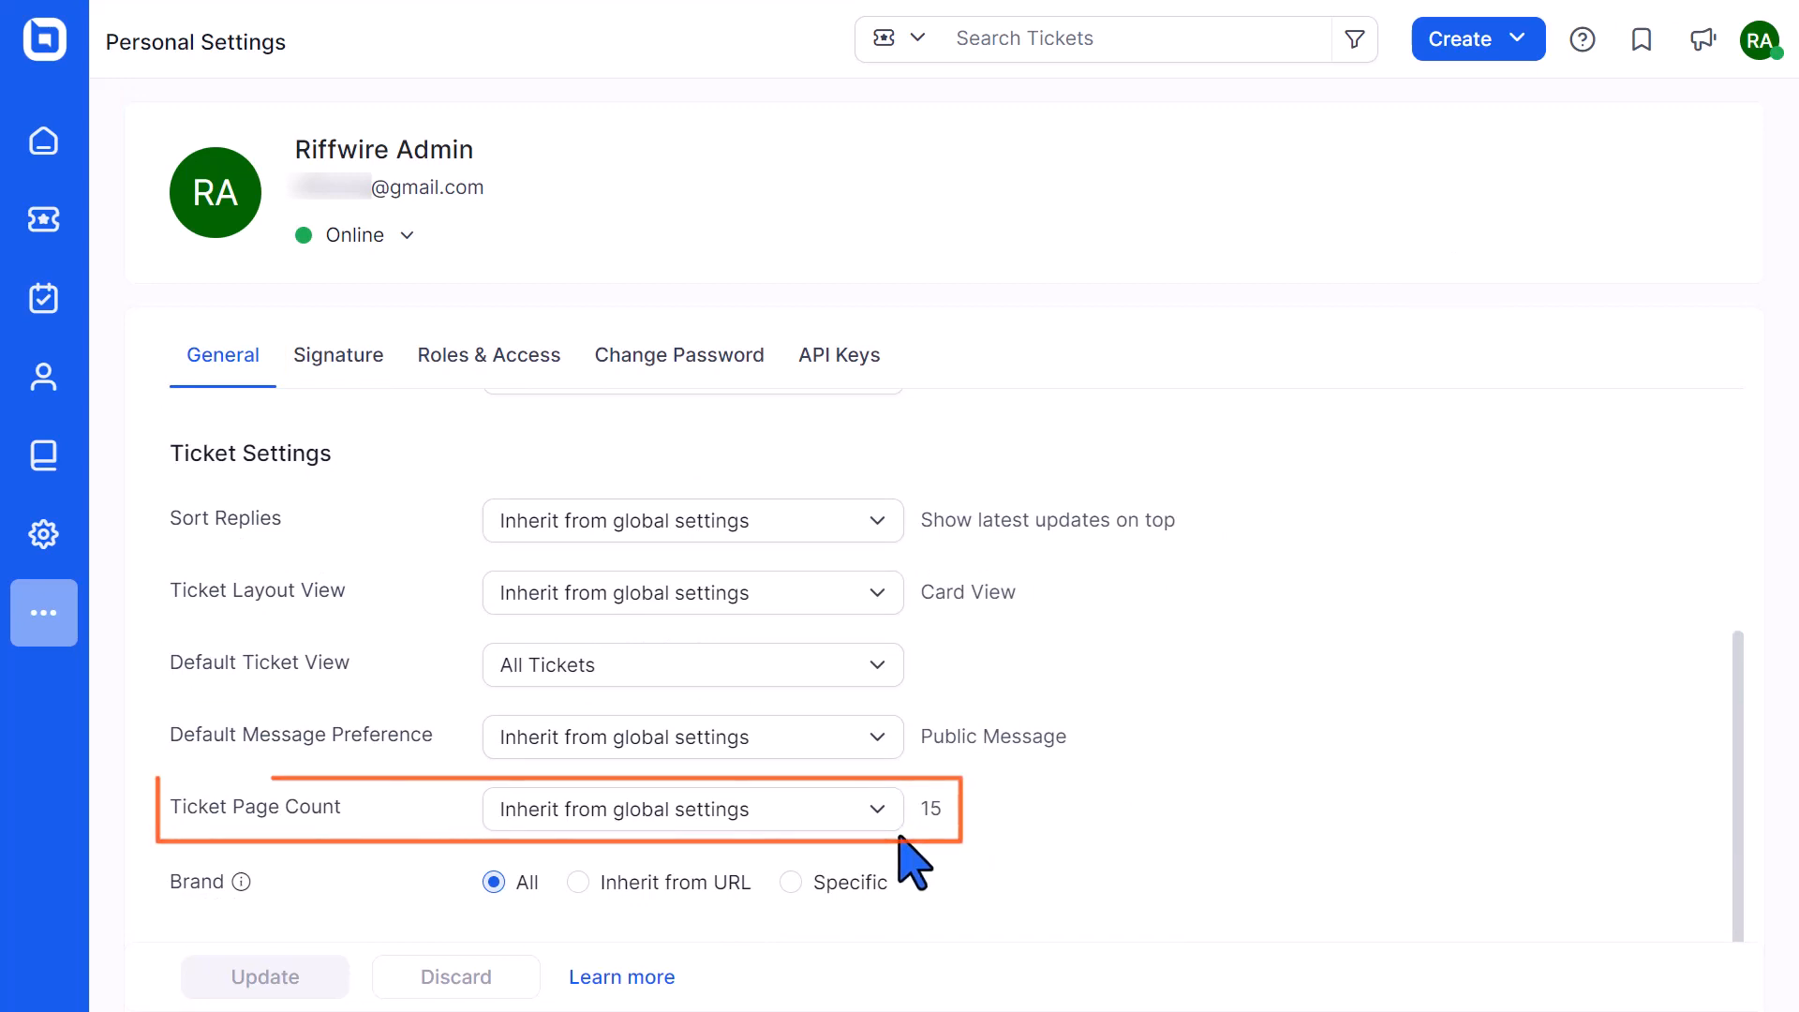
click(843, 810)
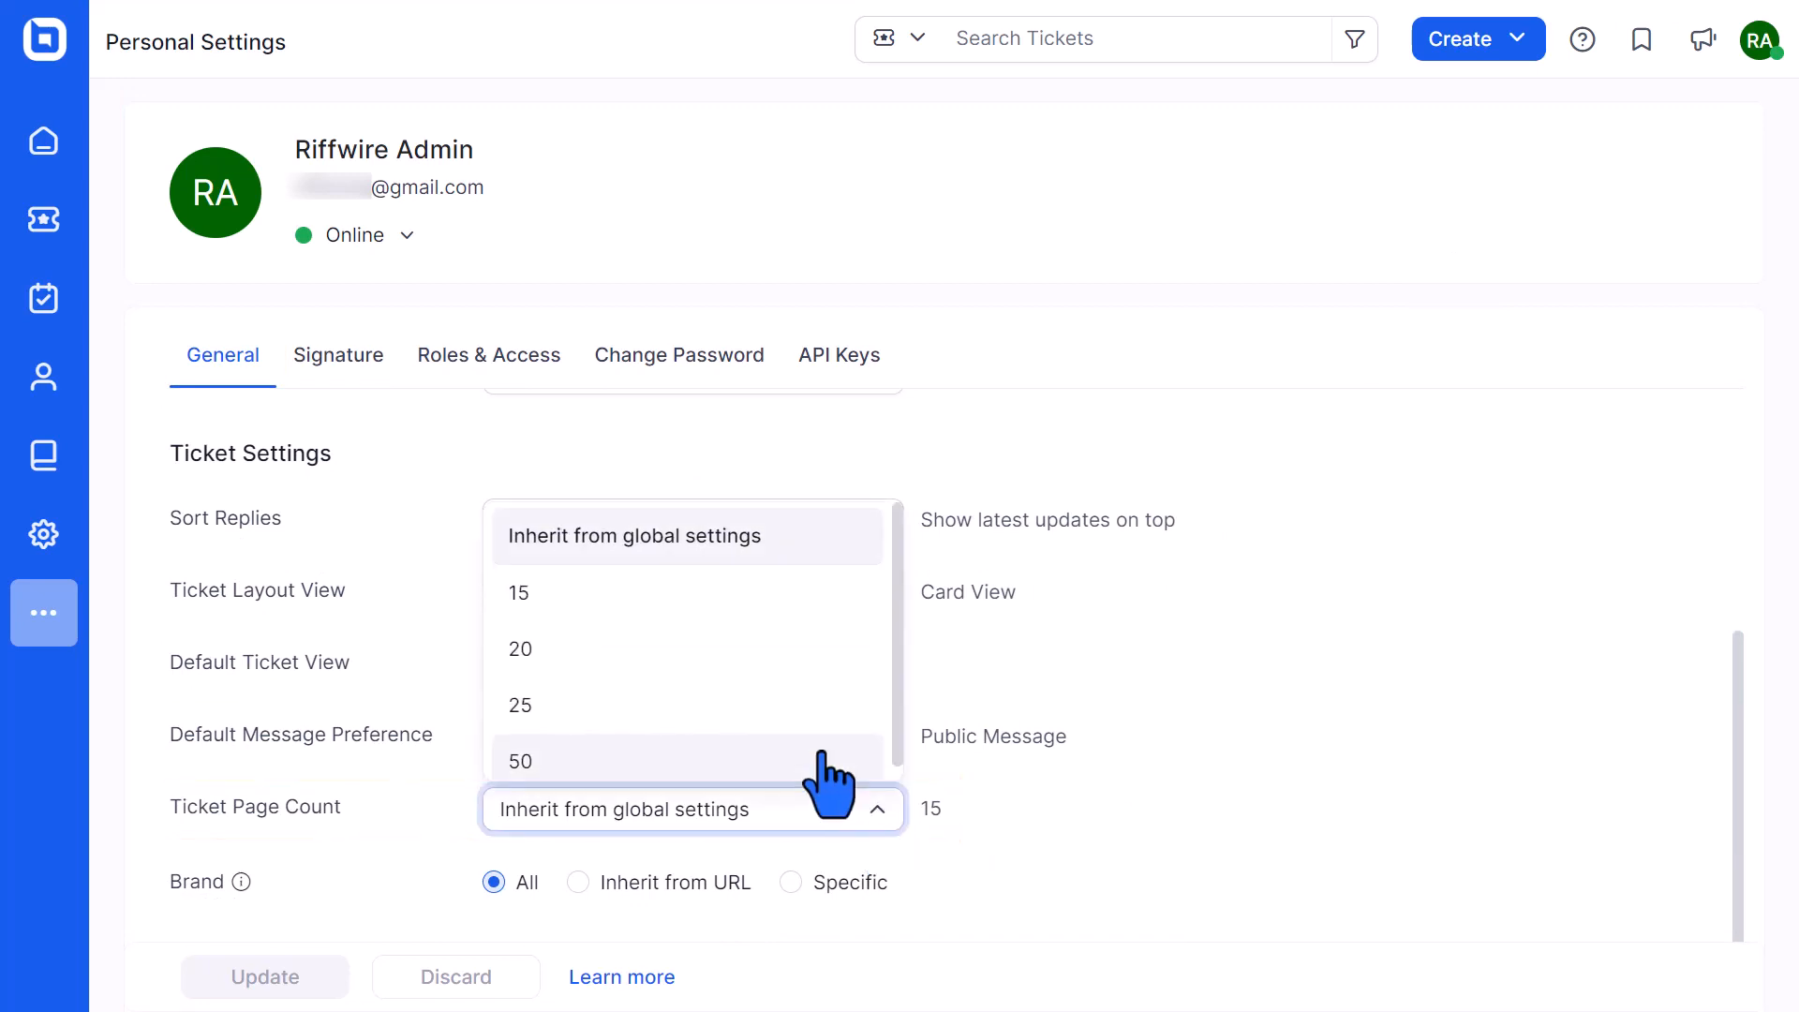
click(551, 648)
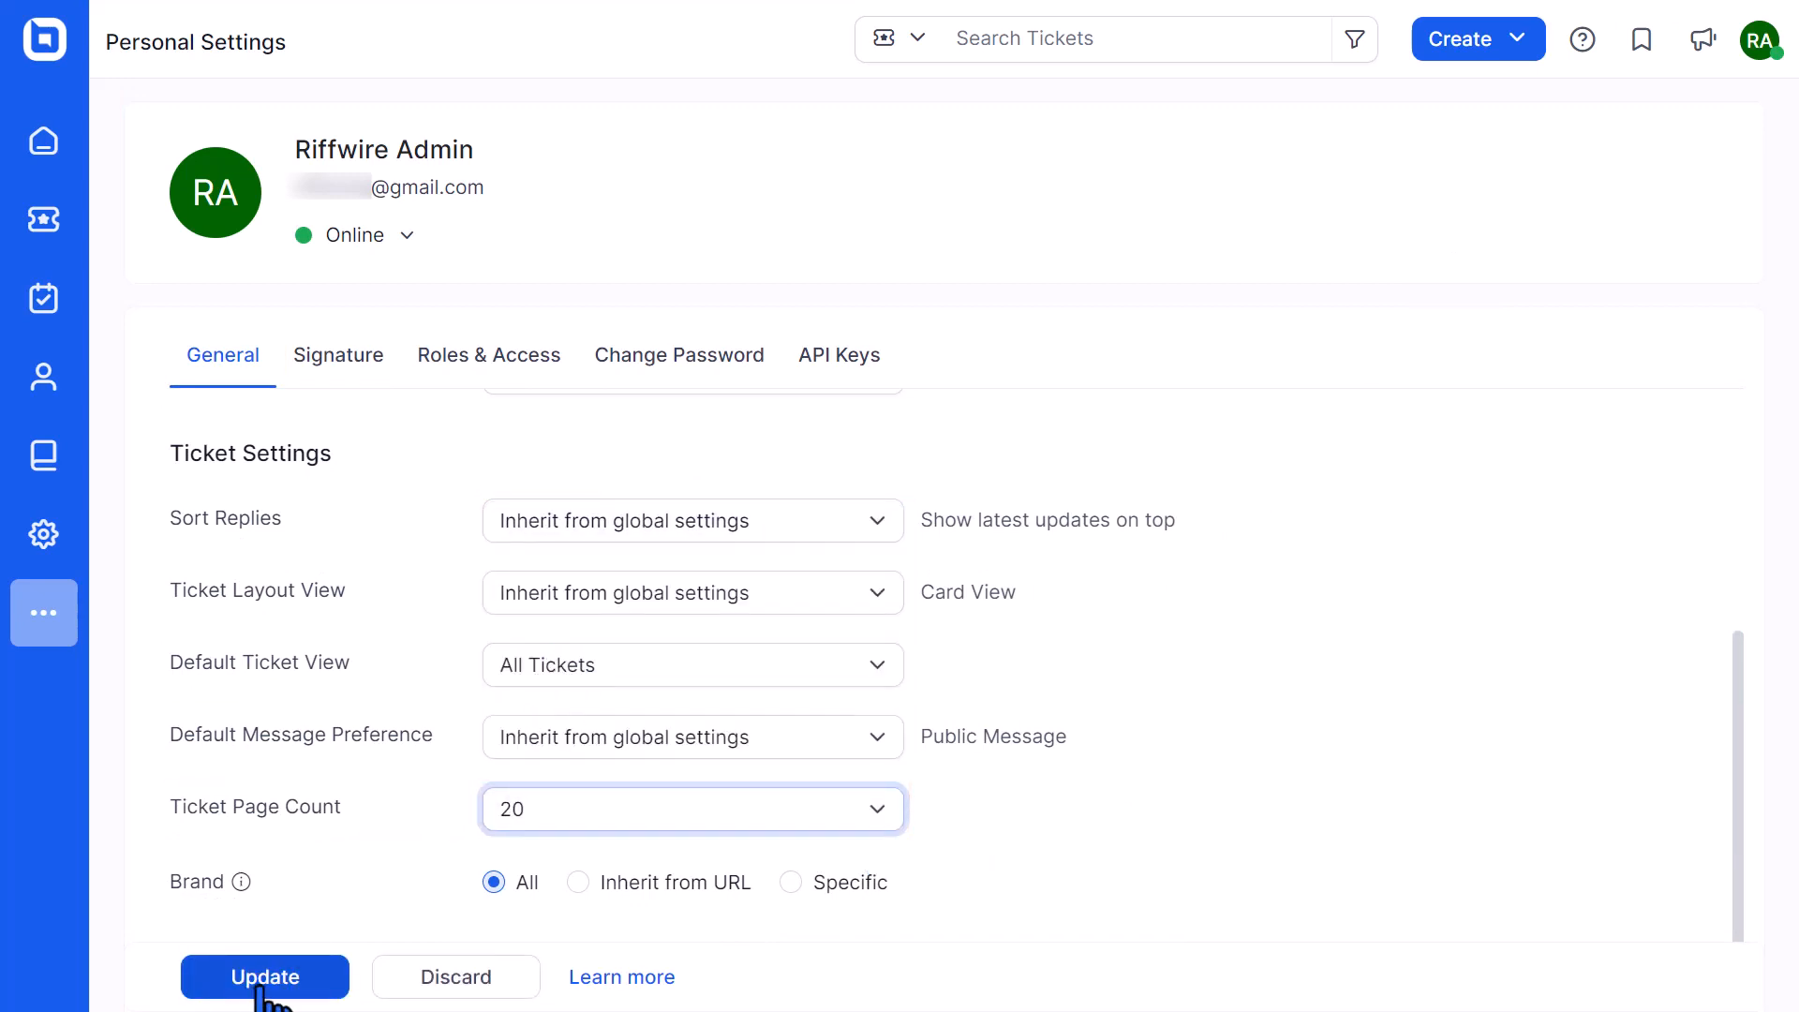
click(310, 970)
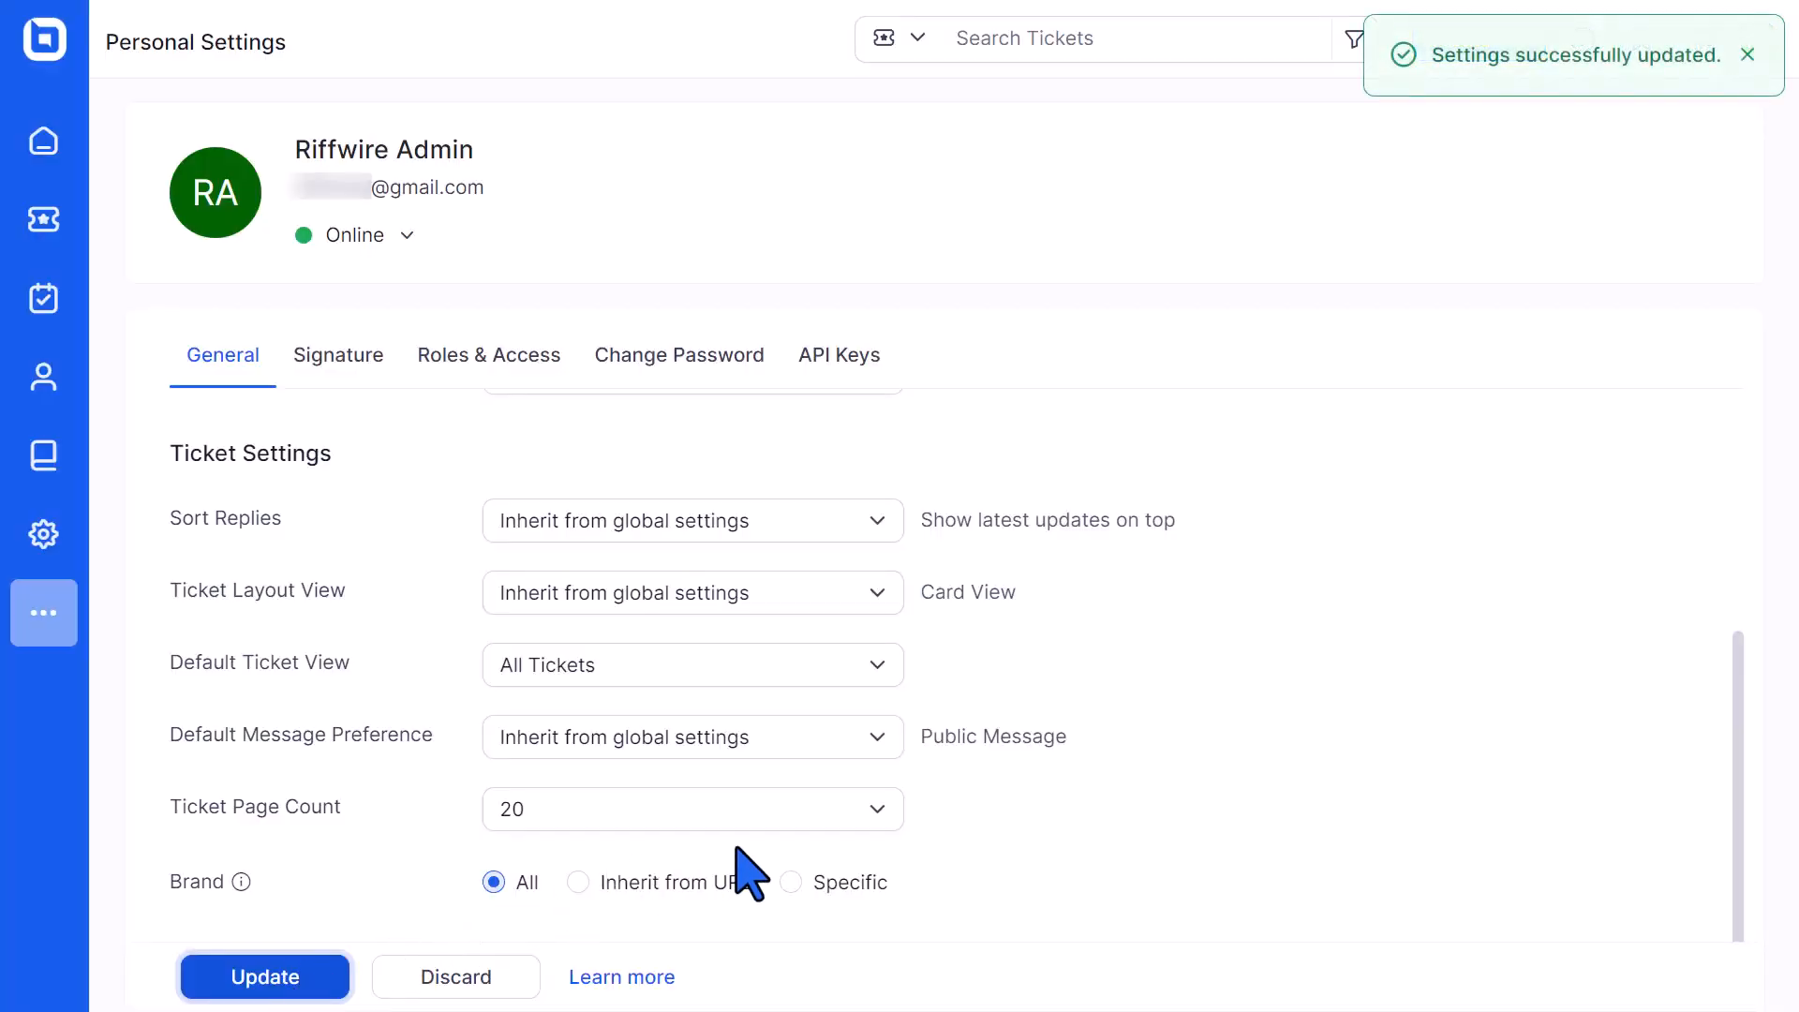